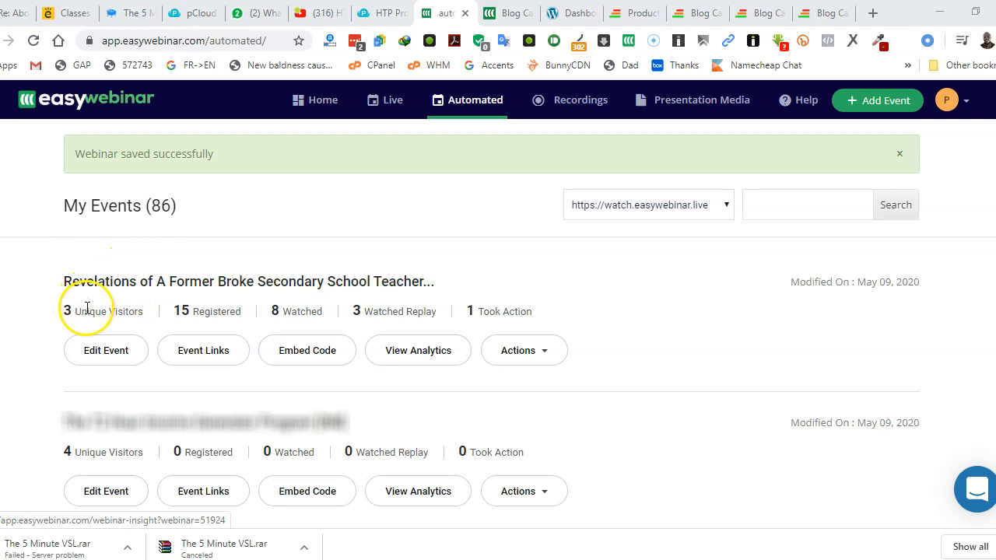
- Open the event "Revelations of A Former Broke Secondary School Teacher..." for editing and review its name, time zone and recurring schedule
{"action": "left_click", "coordinate": [106, 354]}
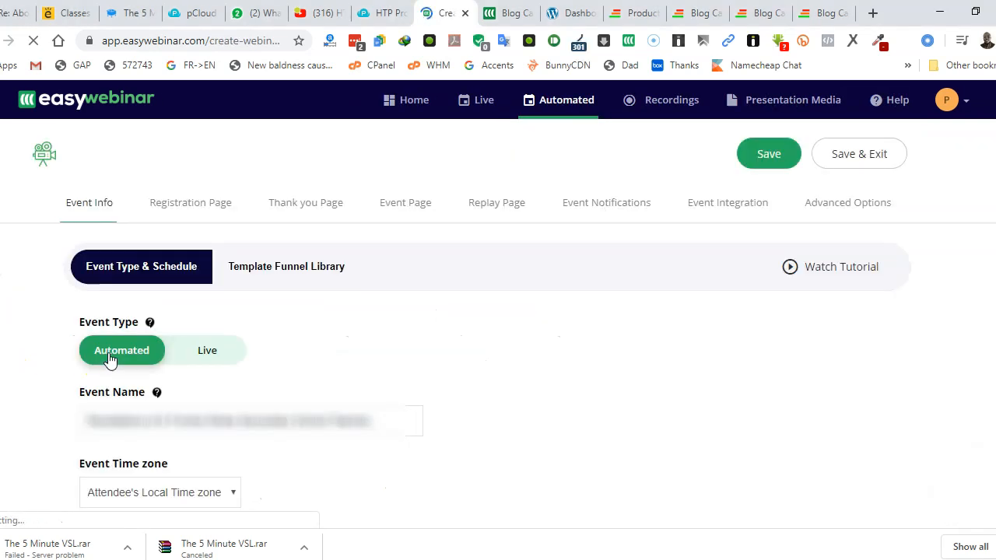
{"action": "scroll", "coordinate": [125, 358], "scroll_direction": "down", "scroll_amount": 1}
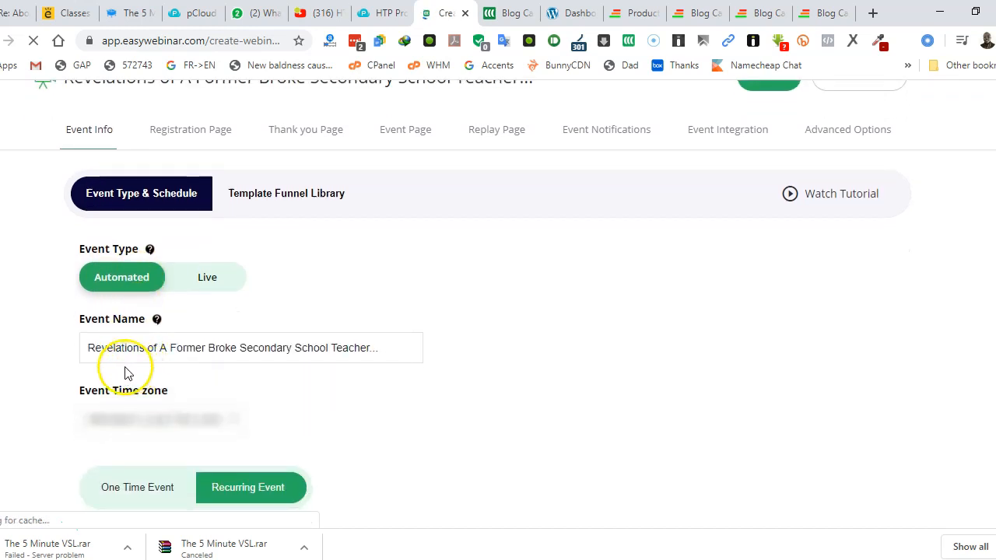
{"action": "left_click_drag", "start_coordinate": [88, 348], "coordinate": [368, 330]}
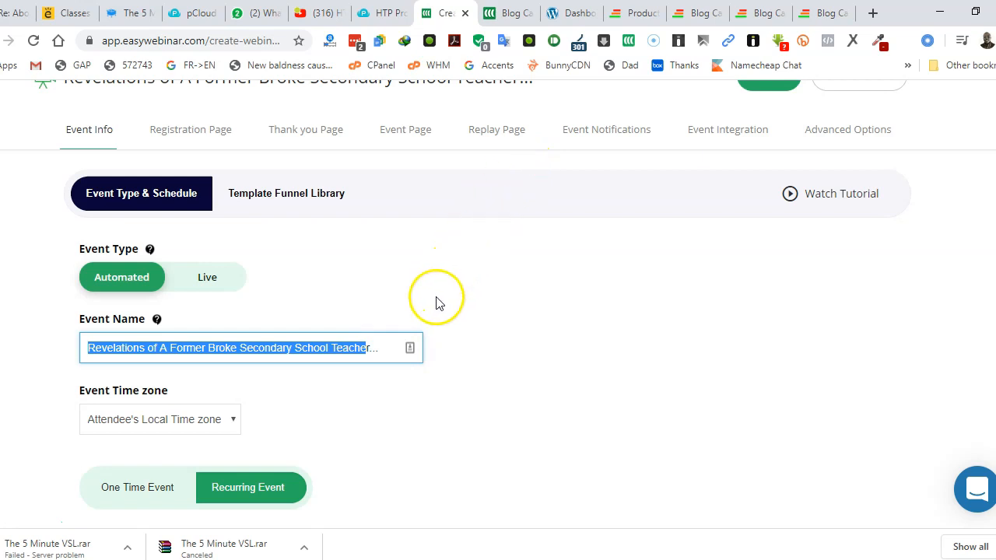
{"action": "scroll", "coordinate": [330, 356], "scroll_direction": "down", "scroll_amount": 2}
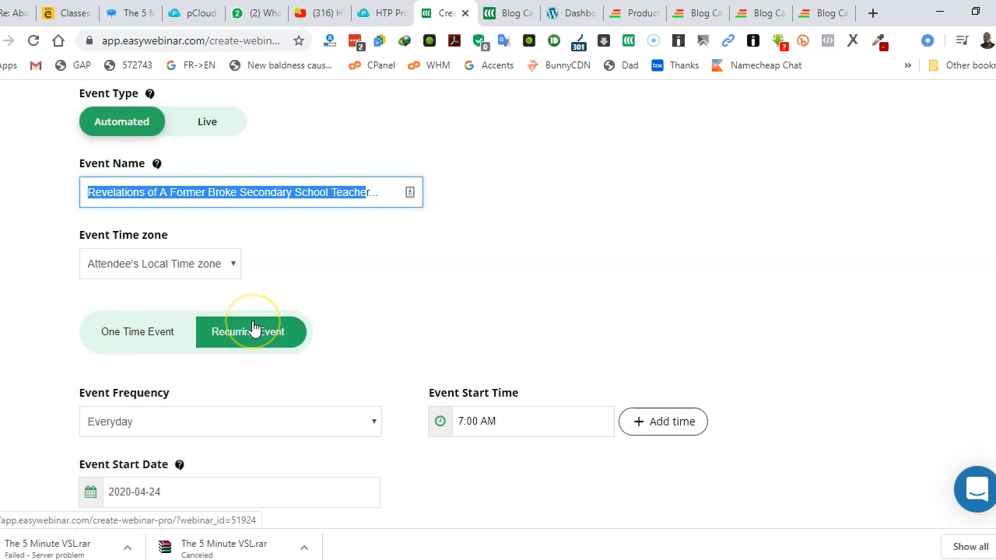
{"action": "scroll", "coordinate": [240, 403], "scroll_direction": "down", "scroll_amount": 2}
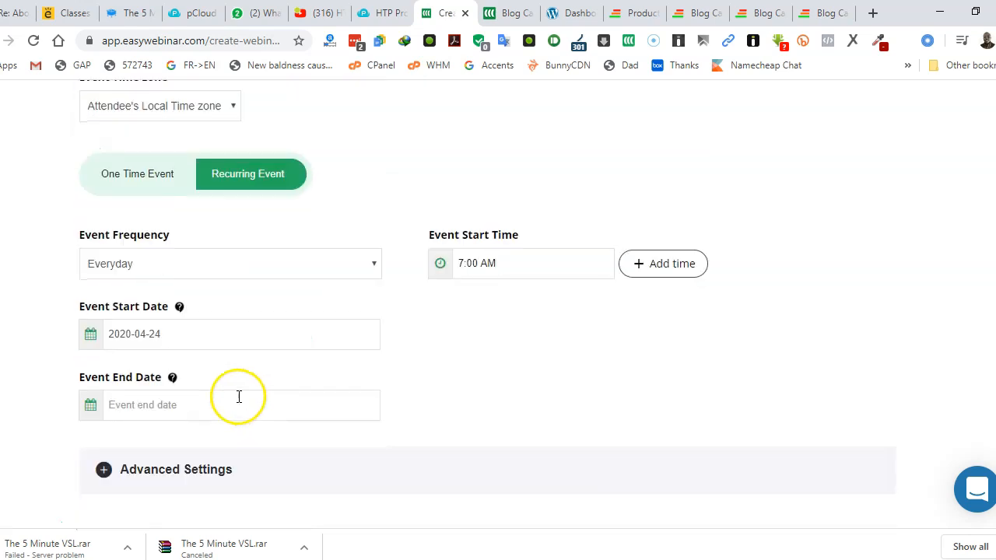
- Expand the event's advanced schedule settings and choose 15 Minutes as the in-time registration interval
{"action": "left_click", "coordinate": [148, 476]}
{"action": "scroll", "coordinate": [283, 382], "scroll_direction": "down", "scroll_amount": 4}
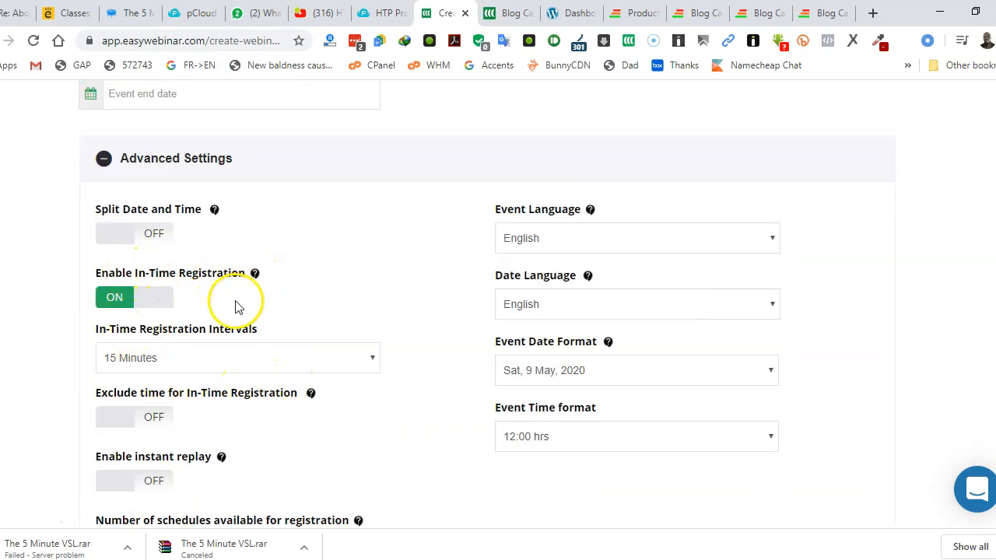
{"action": "mouse_move", "coordinate": [255, 274]}
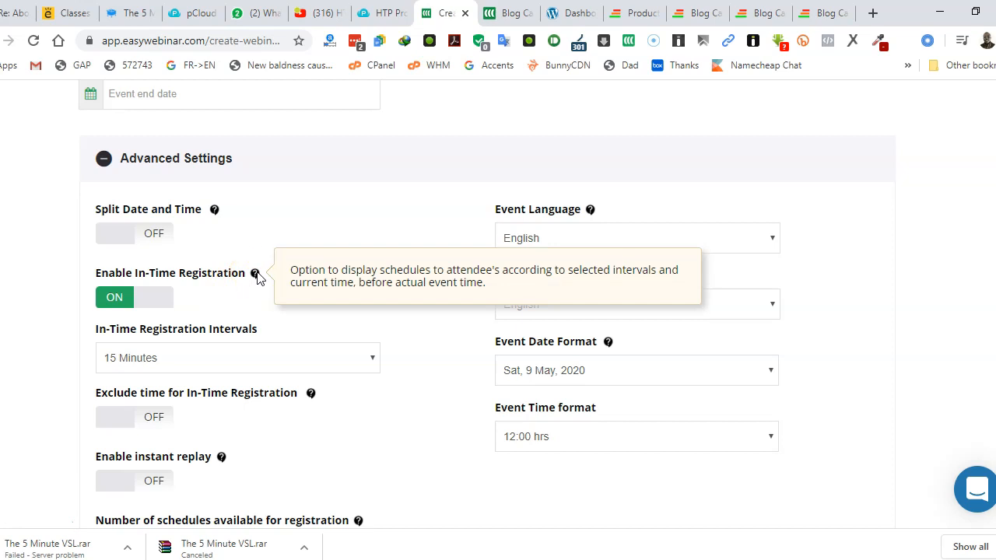
{"action": "left_click", "coordinate": [161, 358]}
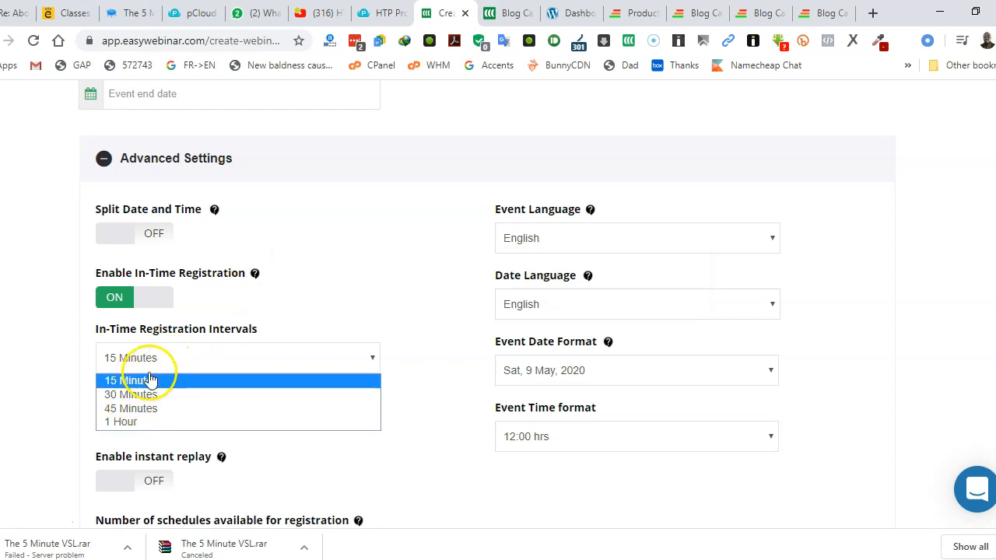
{"action": "left_click", "coordinate": [150, 380]}
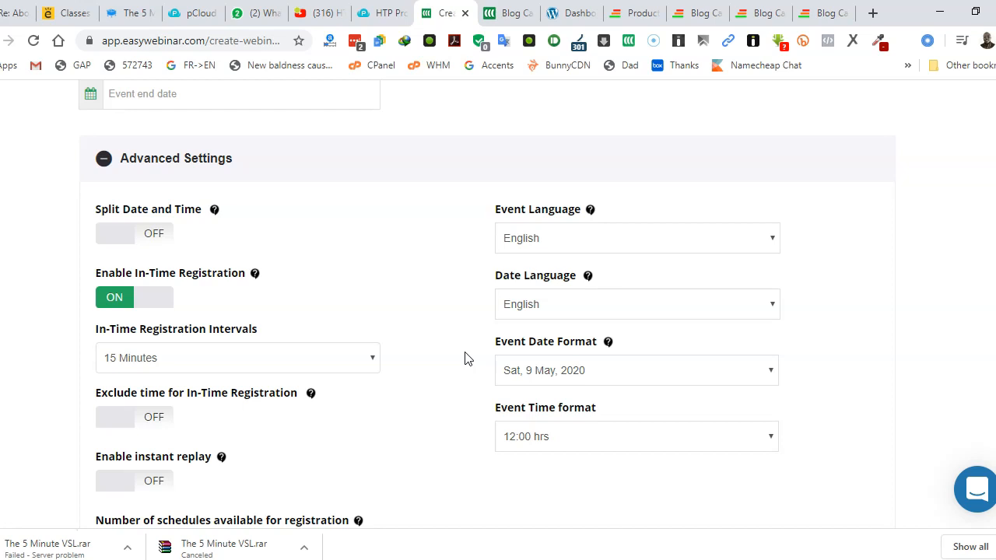
{"action": "left_click", "coordinate": [463, 351]}
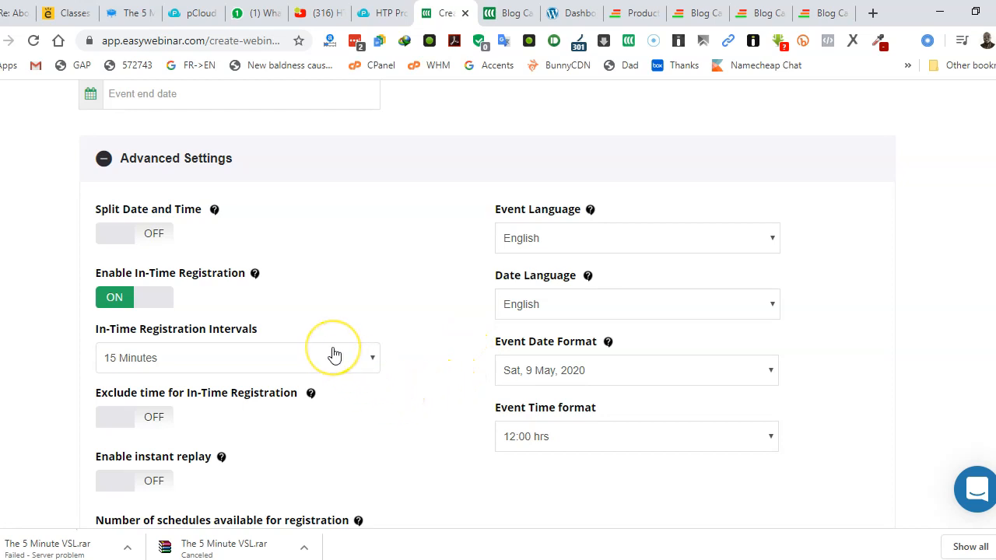
- Review the registration page's content settings from the headline to the testimonial section, and open the thank you page settings
{"action": "scroll", "coordinate": [249, 393], "scroll_direction": "up", "scroll_amount": 10}
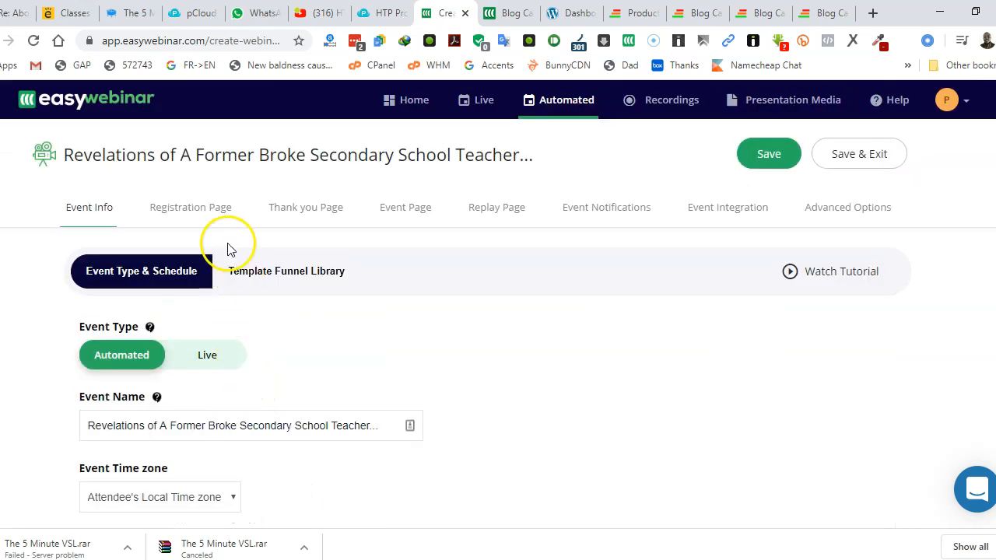
{"action": "left_click", "coordinate": [190, 207]}
{"action": "scroll", "coordinate": [214, 350], "scroll_direction": "down", "scroll_amount": 2}
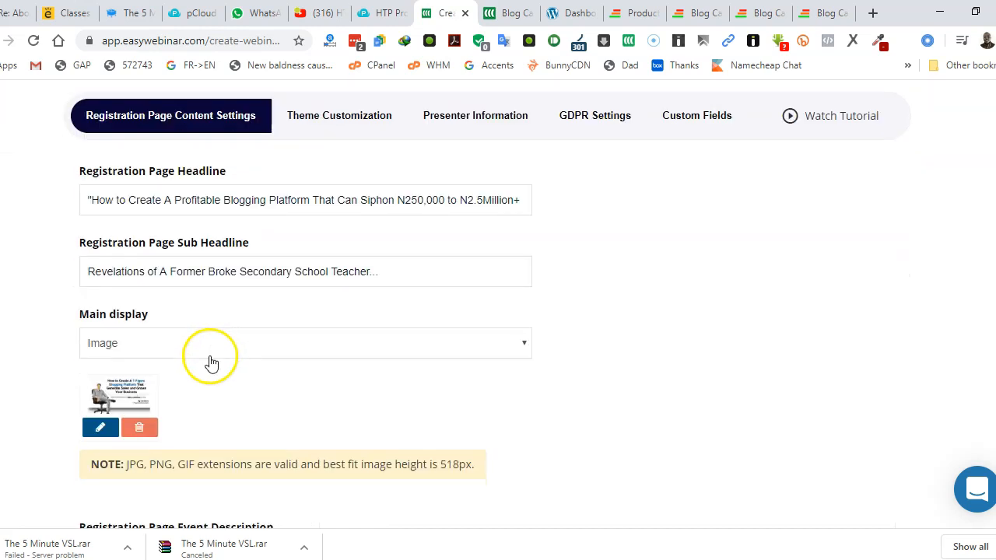
{"action": "scroll", "coordinate": [209, 374], "scroll_direction": "down", "scroll_amount": 10}
{"action": "scroll", "coordinate": [49, 351], "scroll_direction": "up", "scroll_amount": 12}
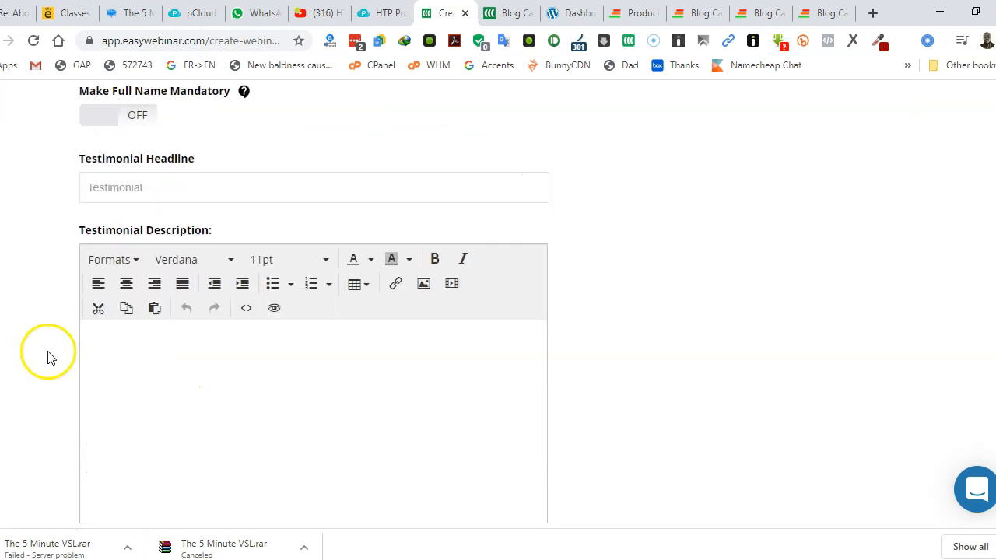
{"action": "left_click", "coordinate": [294, 210]}
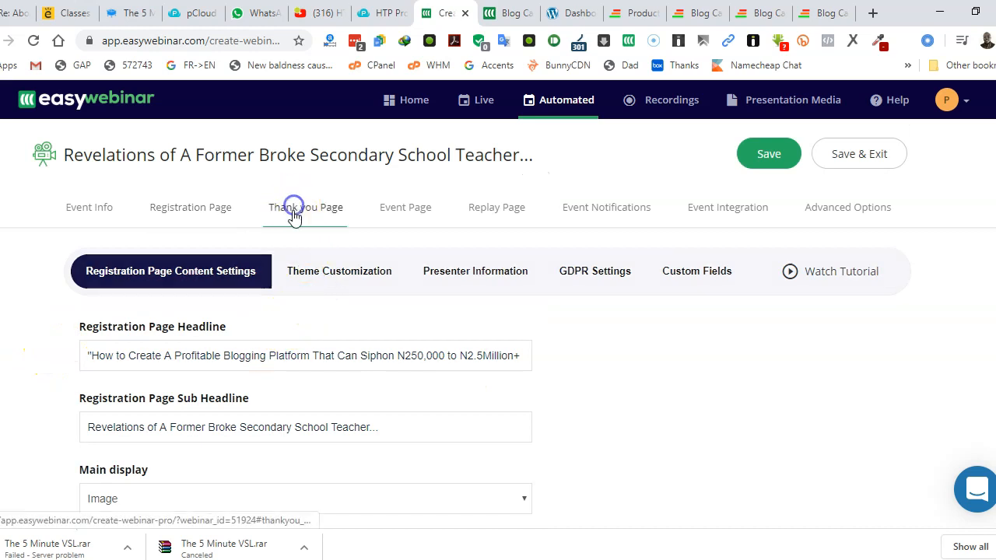
- Review the event page's content settings, including the video URL, video length and redirect after the event
{"action": "left_click", "coordinate": [418, 221]}
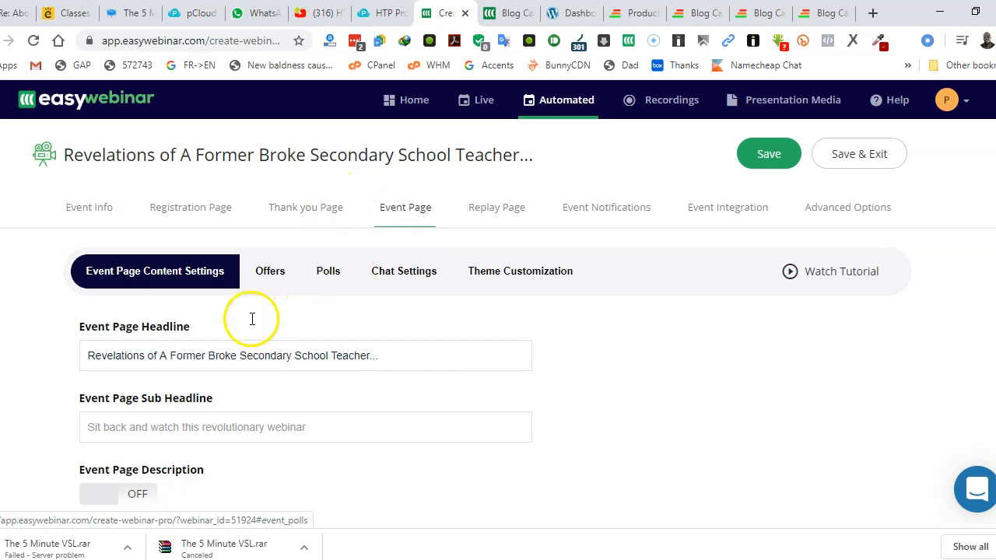
{"action": "scroll", "coordinate": [101, 364], "scroll_direction": "down", "scroll_amount": 2}
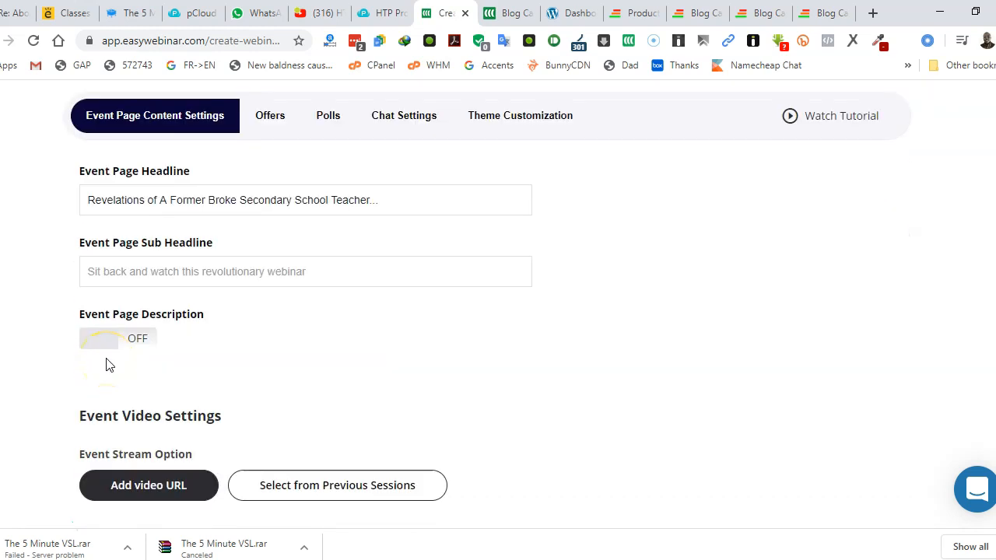
{"action": "scroll", "coordinate": [106, 424], "scroll_direction": "down", "scroll_amount": 3}
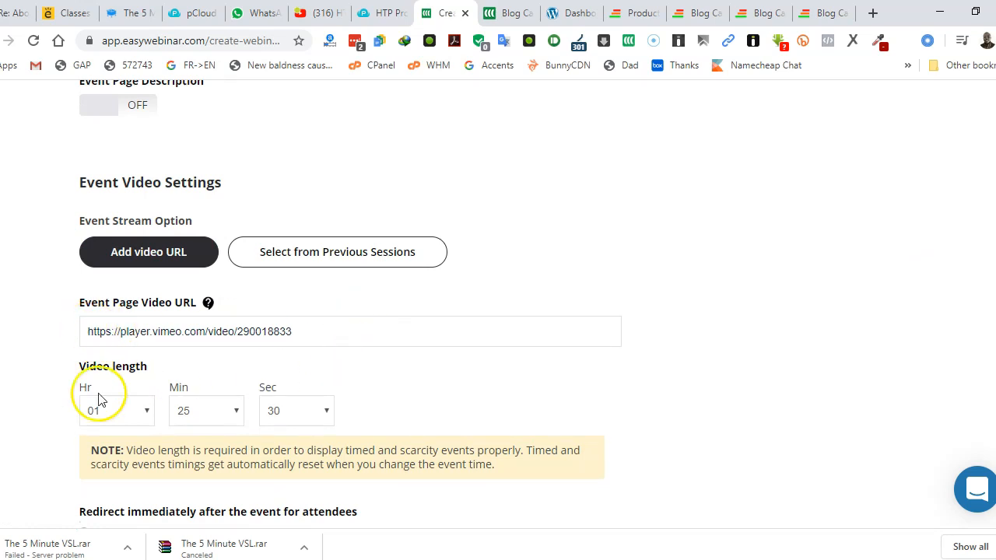
{"action": "scroll", "coordinate": [358, 402], "scroll_direction": "down", "scroll_amount": 3}
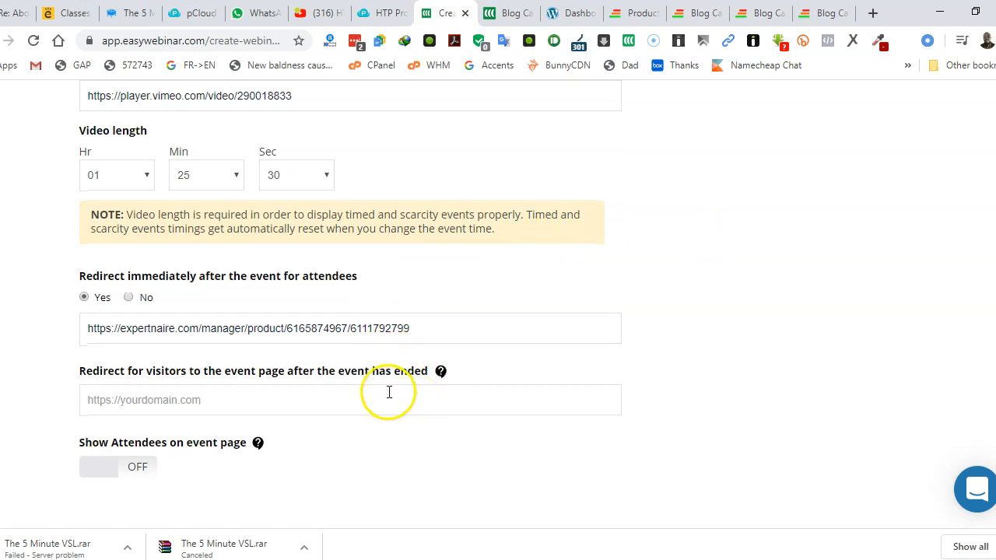
- Expand Offer #1 of the event page and examine its show and hide times, description, button image and destination URL
{"action": "scroll", "coordinate": [389, 393], "scroll_direction": "up", "scroll_amount": 5}
{"action": "scroll", "coordinate": [387, 389], "scroll_direction": "up", "scroll_amount": 3}
{"action": "left_click", "coordinate": [265, 272]}
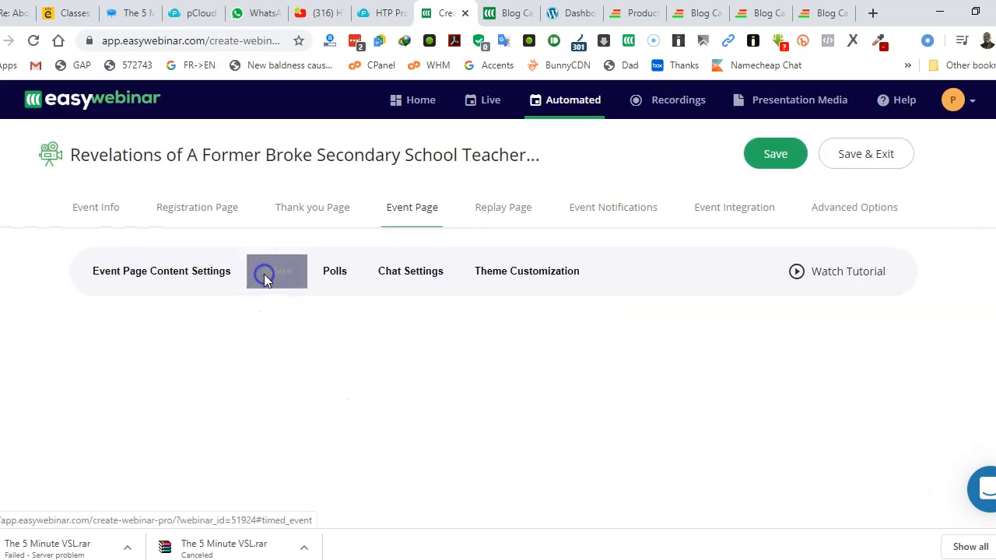
{"action": "left_click", "coordinate": [165, 418]}
{"action": "scroll", "coordinate": [296, 370], "scroll_direction": "down", "scroll_amount": 3}
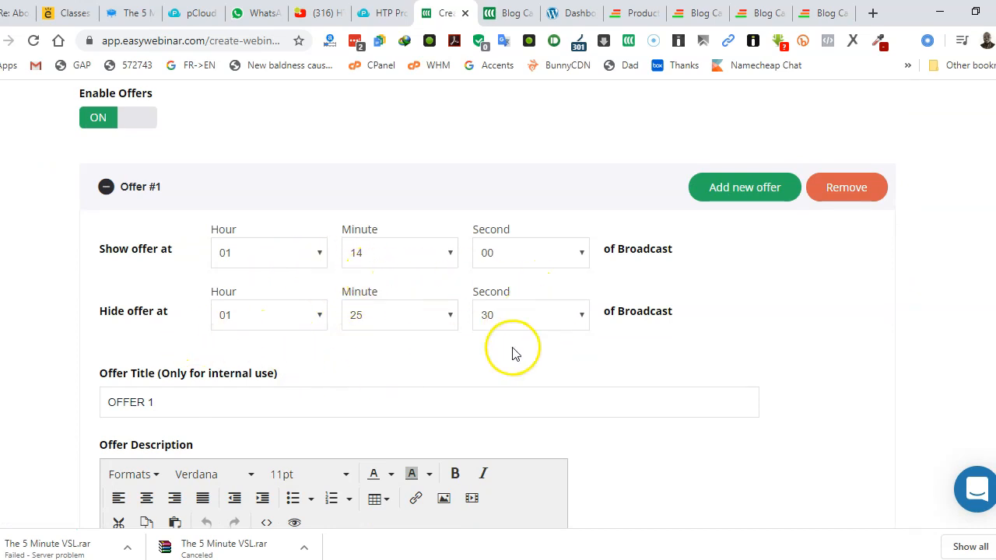
{"action": "scroll", "coordinate": [513, 356], "scroll_direction": "down", "scroll_amount": 3}
{"action": "scroll", "coordinate": [514, 362], "scroll_direction": "down", "scroll_amount": 6}
{"action": "scroll", "coordinate": [509, 367], "scroll_direction": "up", "scroll_amount": 4}
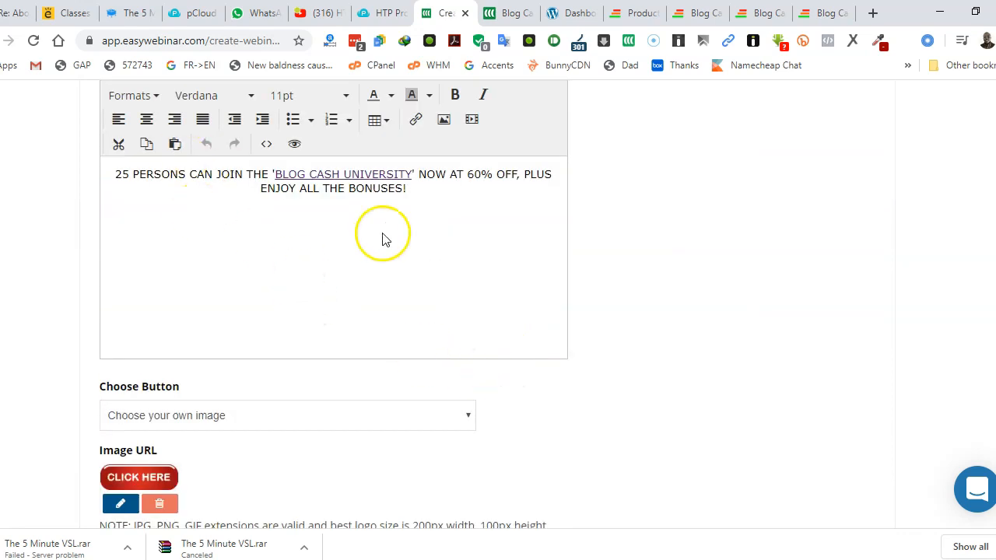
{"action": "scroll", "coordinate": [311, 349], "scroll_direction": "down", "scroll_amount": 3}
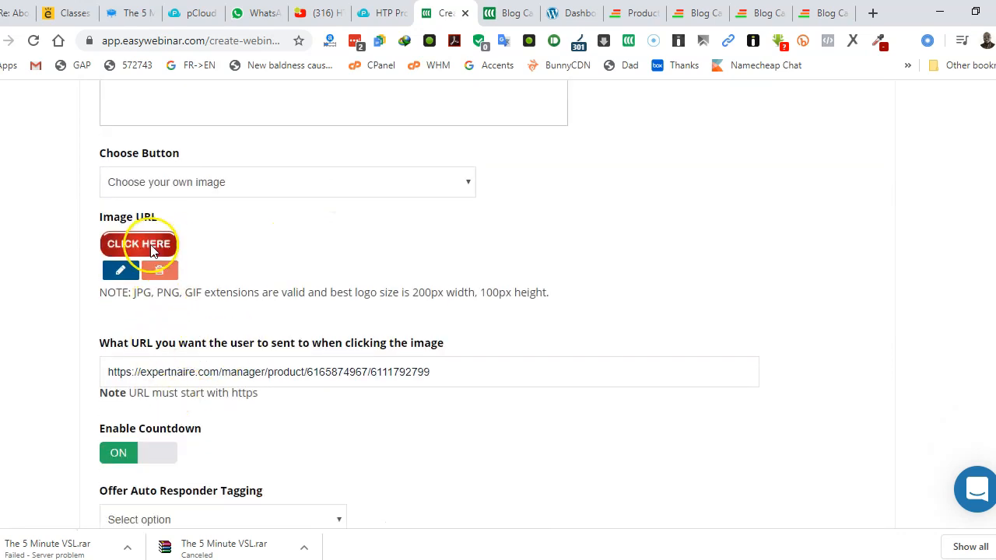
{"action": "left_click_drag", "start_coordinate": [126, 372], "coordinate": [487, 372]}
{"action": "scroll", "coordinate": [436, 441], "scroll_direction": "down", "scroll_amount": 1}
{"action": "scroll", "coordinate": [378, 435], "scroll_direction": "up", "scroll_amount": 10}
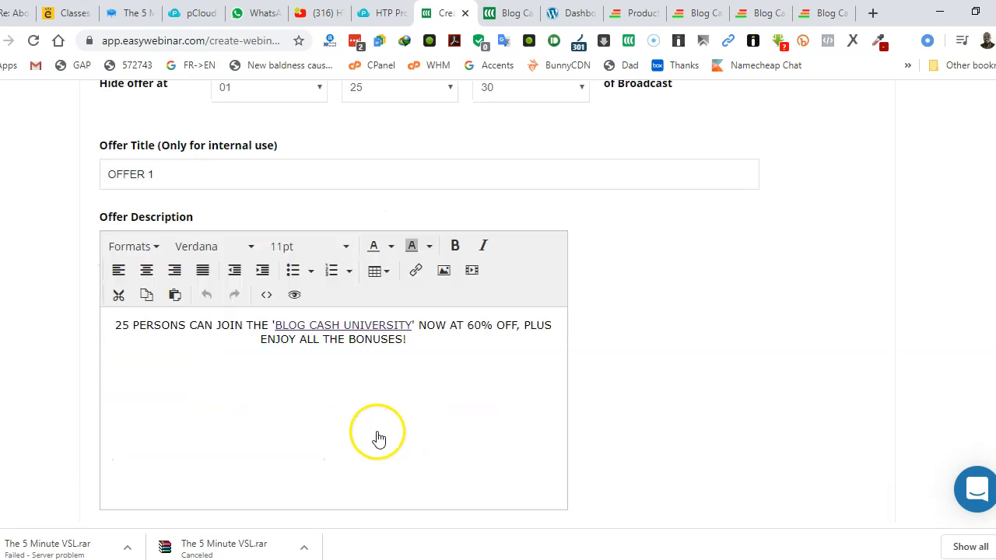
- Check the event page's poll settings and review the chat settings, including chat box title, question email and question box timings
{"action": "left_click", "coordinate": [333, 207]}
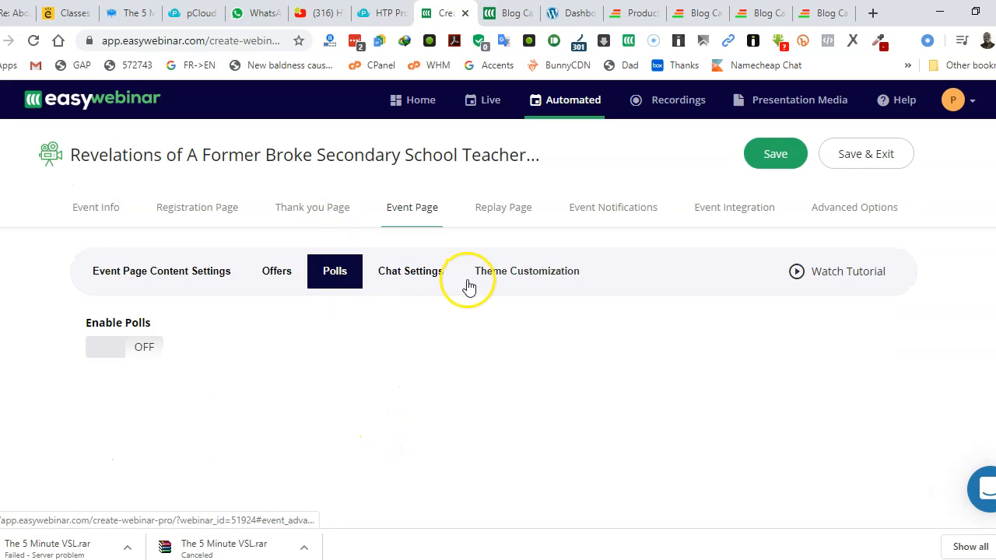
{"action": "left_click", "coordinate": [400, 277]}
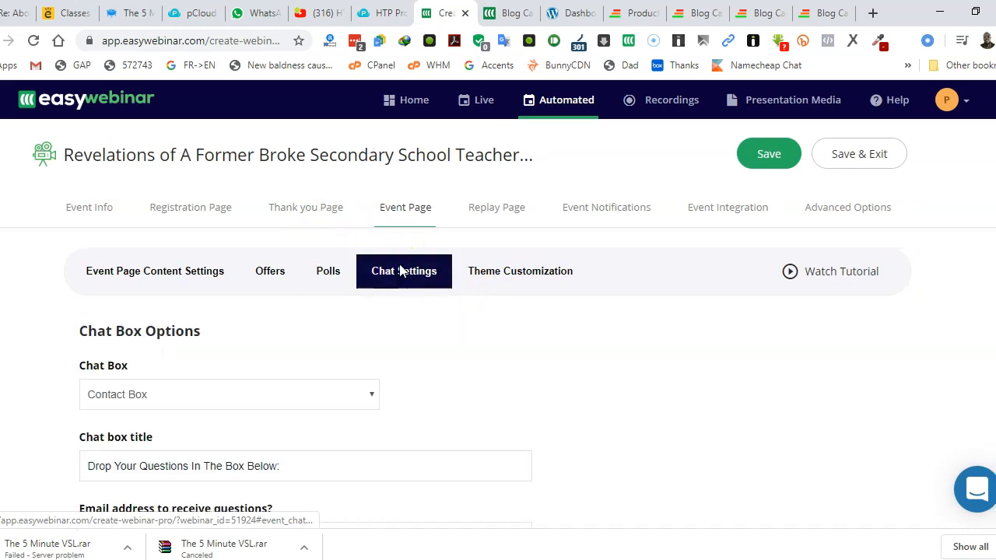
{"action": "scroll", "coordinate": [292, 397], "scroll_direction": "down", "scroll_amount": 2}
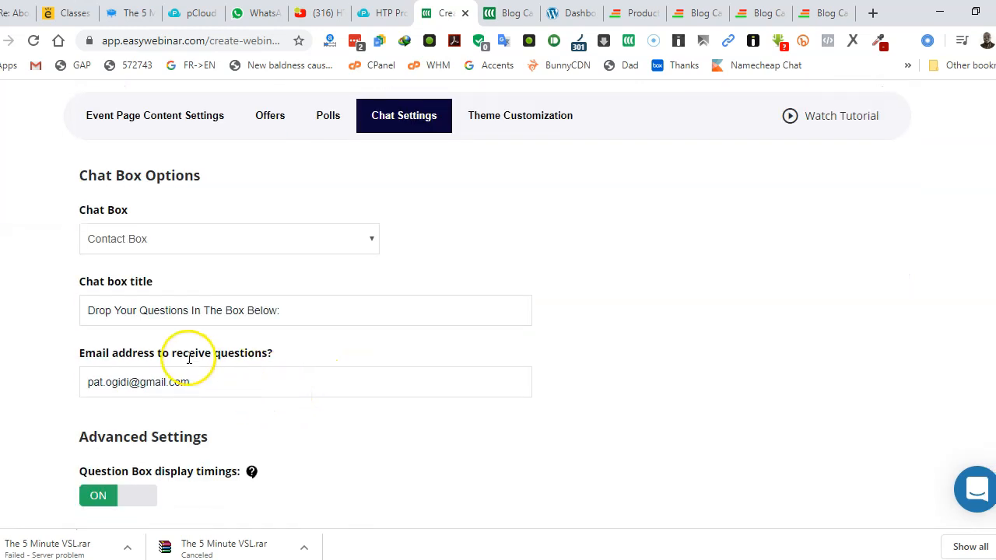
{"action": "key", "text": "BackSpace"}
{"action": "left_click", "coordinate": [257, 313]}
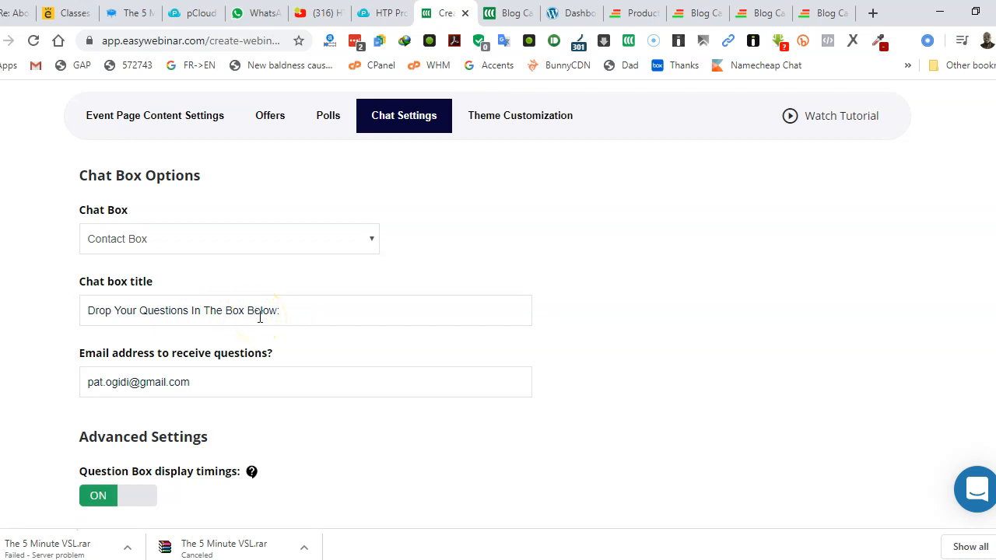
{"action": "scroll", "coordinate": [260, 317], "scroll_direction": "up", "scroll_amount": 2}
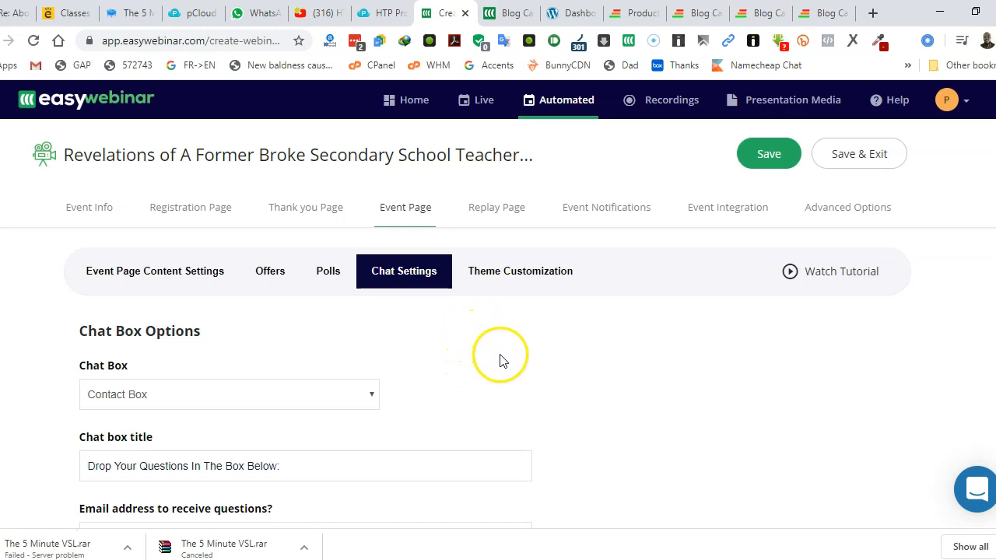
{"action": "scroll", "coordinate": [500, 358], "scroll_direction": "down", "scroll_amount": 4}
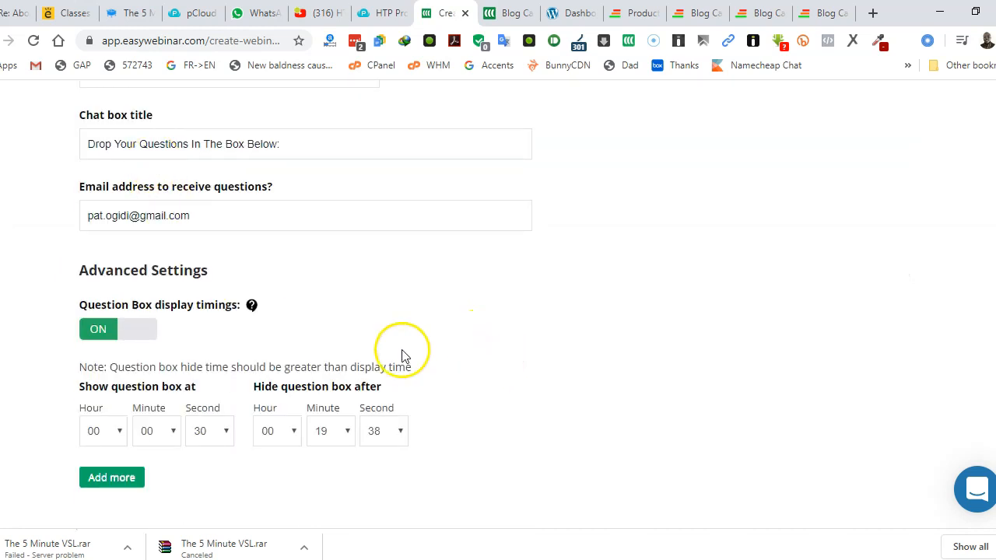
- Review the replay page's expiration, countdown and redirect settings
{"action": "scroll", "coordinate": [541, 256], "scroll_direction": "up", "scroll_amount": 5}
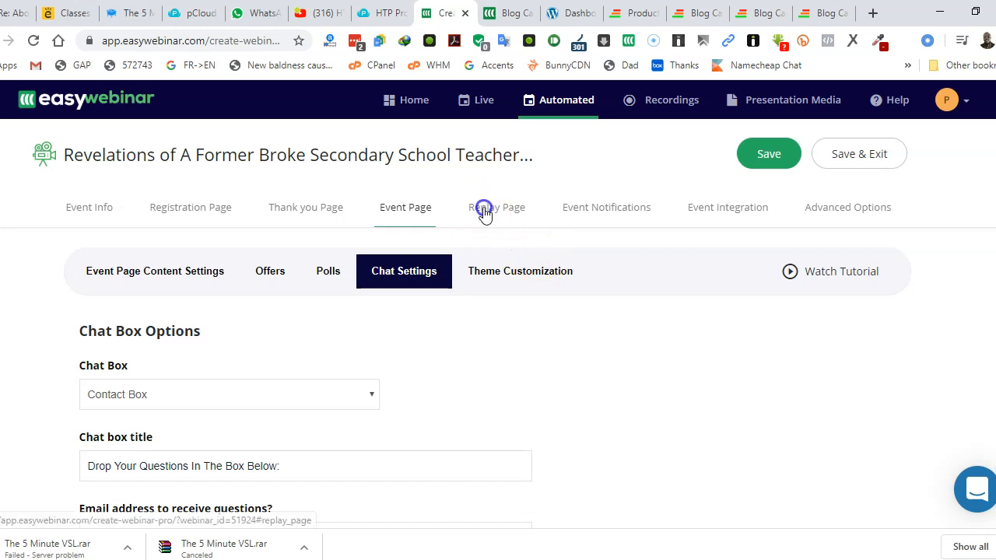
{"action": "left_click", "coordinate": [484, 207]}
{"action": "scroll", "coordinate": [322, 324], "scroll_direction": "down", "scroll_amount": 4}
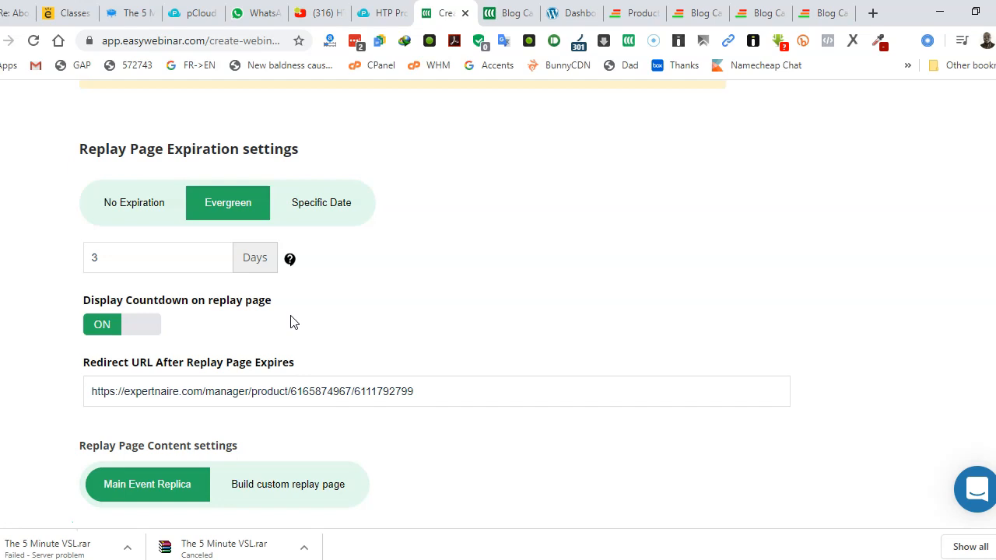
- Review the event's sender details, welcome email and before-event notifications, and open the after-event notifications
{"action": "scroll", "coordinate": [556, 411], "scroll_direction": "up", "scroll_amount": 5}
{"action": "left_click", "coordinate": [594, 213]}
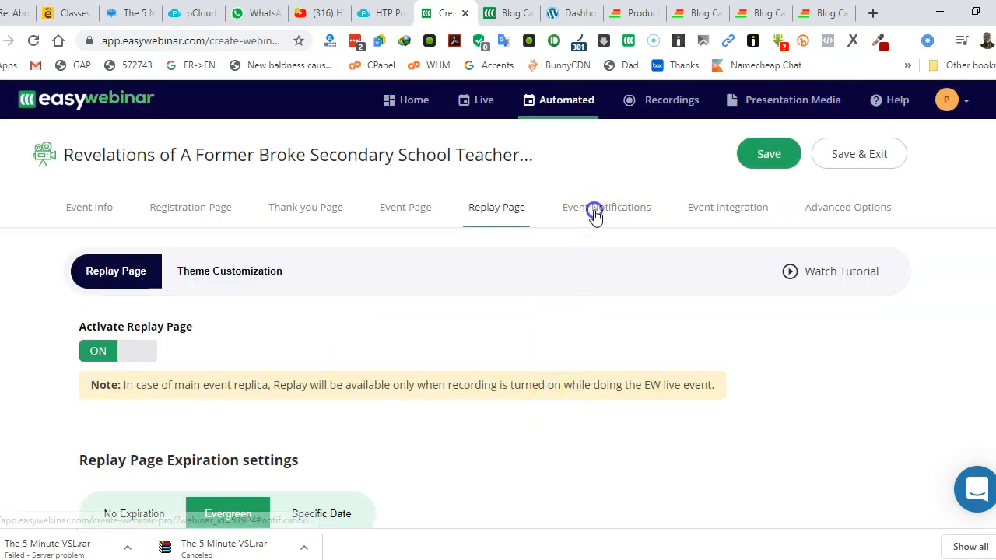
{"action": "scroll", "coordinate": [173, 326], "scroll_direction": "down", "scroll_amount": 2}
{"action": "scroll", "coordinate": [177, 338], "scroll_direction": "down", "scroll_amount": 2}
{"action": "scroll", "coordinate": [245, 313], "scroll_direction": "up", "scroll_amount": 2}
{"action": "scroll", "coordinate": [234, 333], "scroll_direction": "down", "scroll_amount": 2}
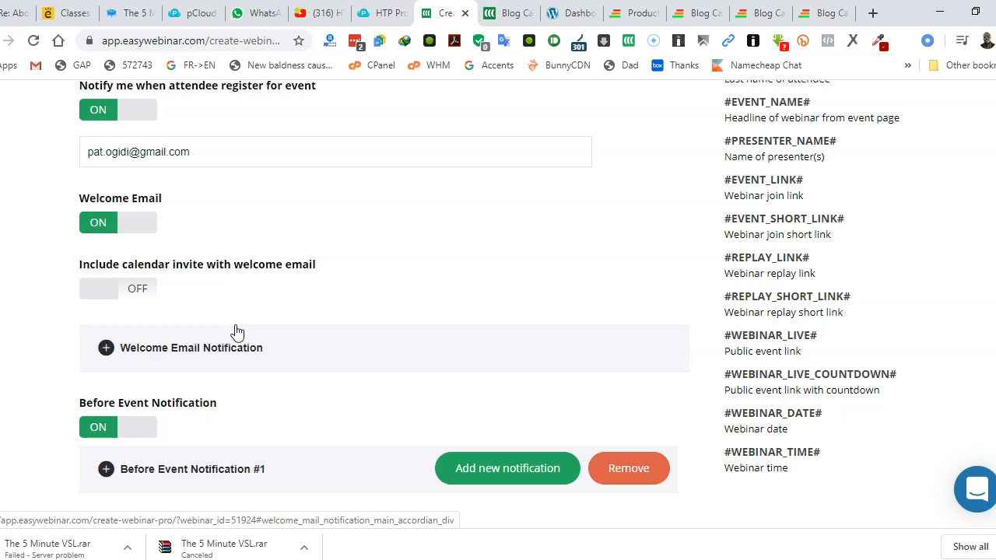
{"action": "scroll", "coordinate": [307, 278], "scroll_direction": "up", "scroll_amount": 2}
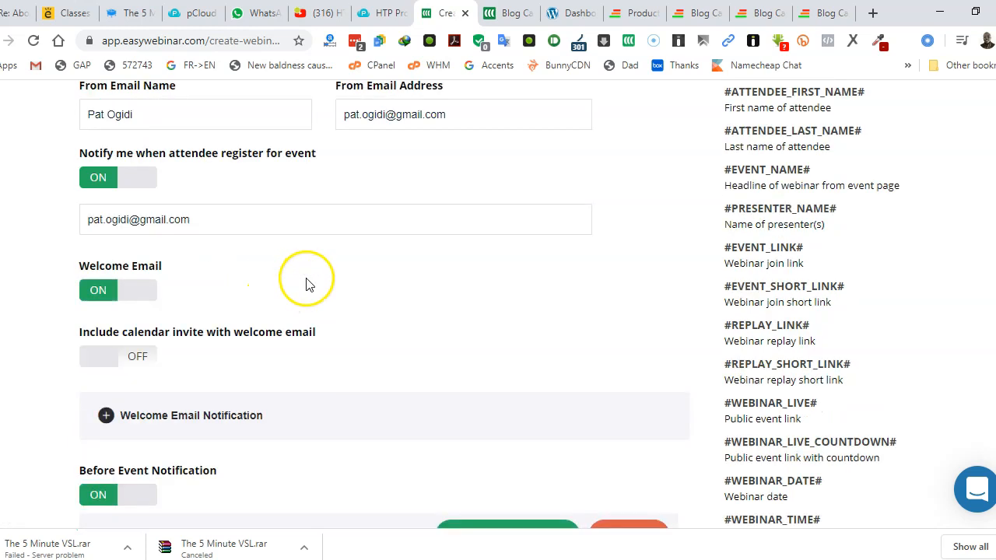
{"action": "left_click", "coordinate": [214, 125]}
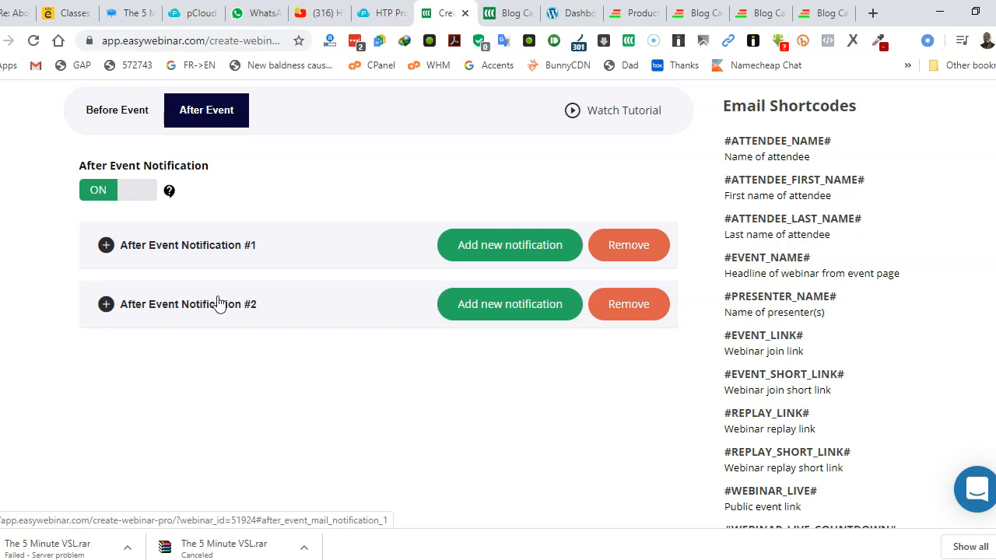
- Open the event integration settings and look through the available autoresponder services
{"action": "scroll", "coordinate": [418, 460], "scroll_direction": "up", "scroll_amount": 2}
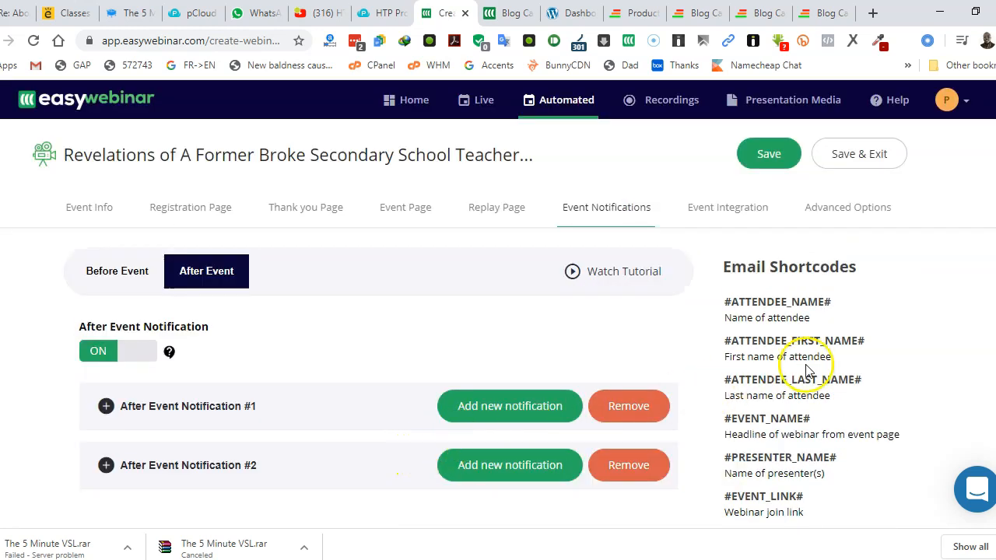
{"action": "left_click", "coordinate": [698, 205]}
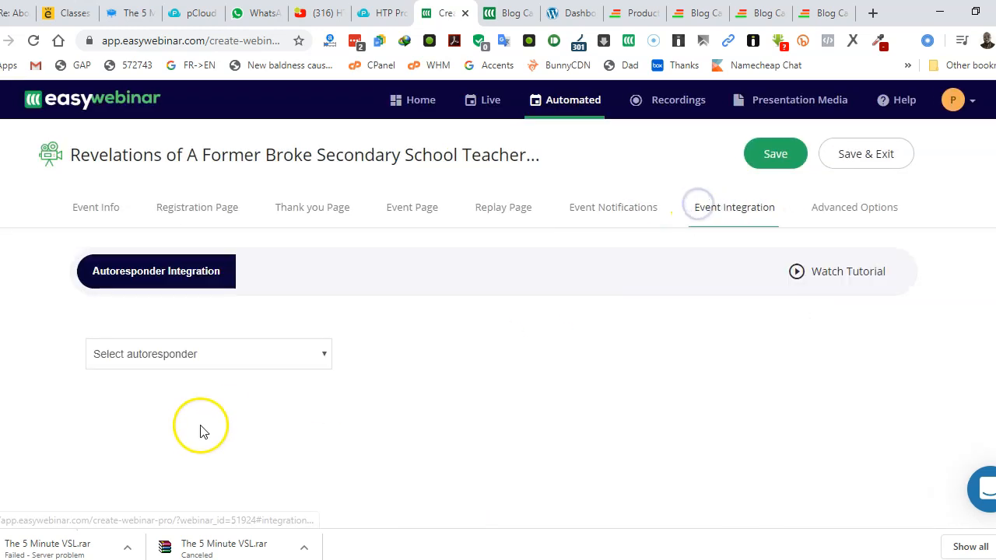
{"action": "left_click", "coordinate": [175, 354]}
{"action": "left_click", "coordinate": [469, 386]}
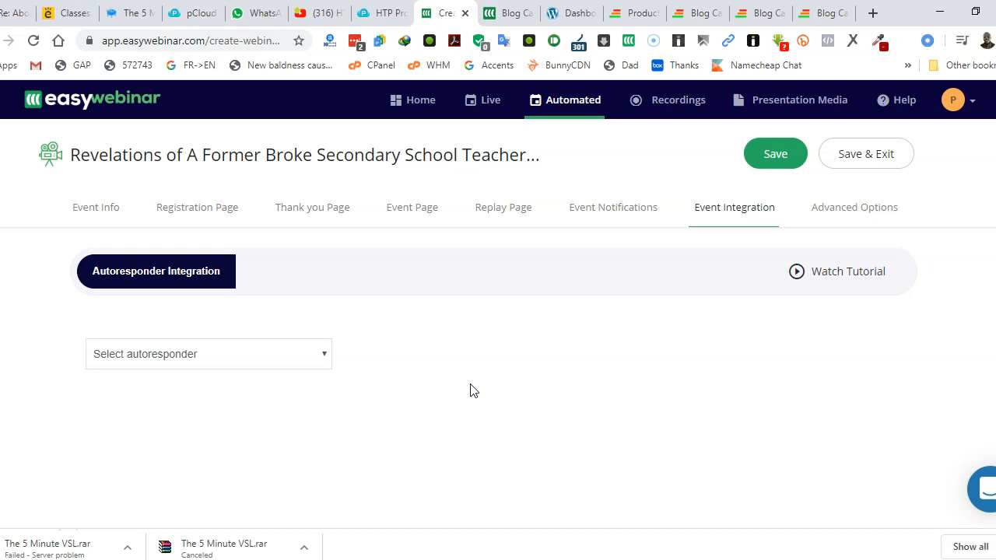
{"action": "left_click", "coordinate": [280, 358]}
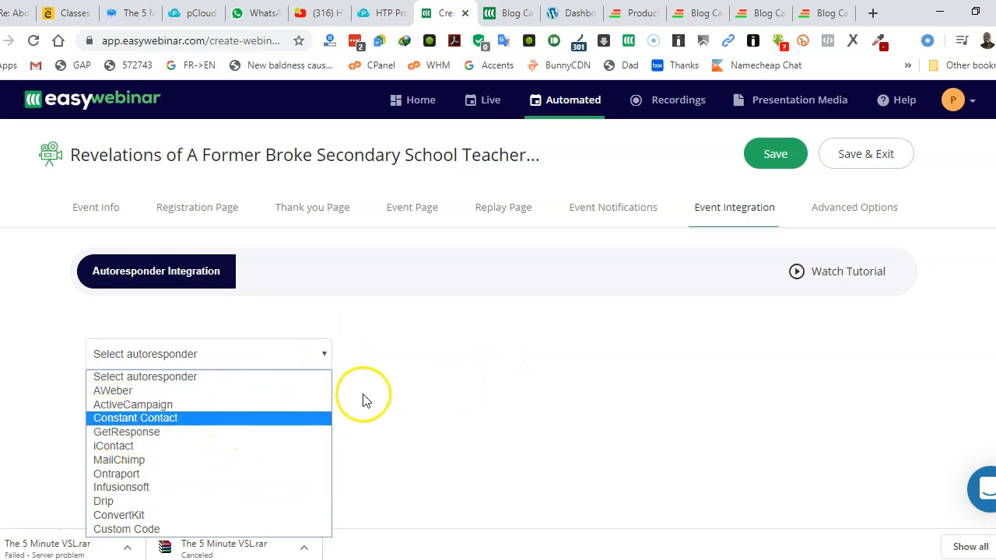
{"action": "left_click", "coordinate": [480, 428]}
{"action": "left_click", "coordinate": [186, 356]}
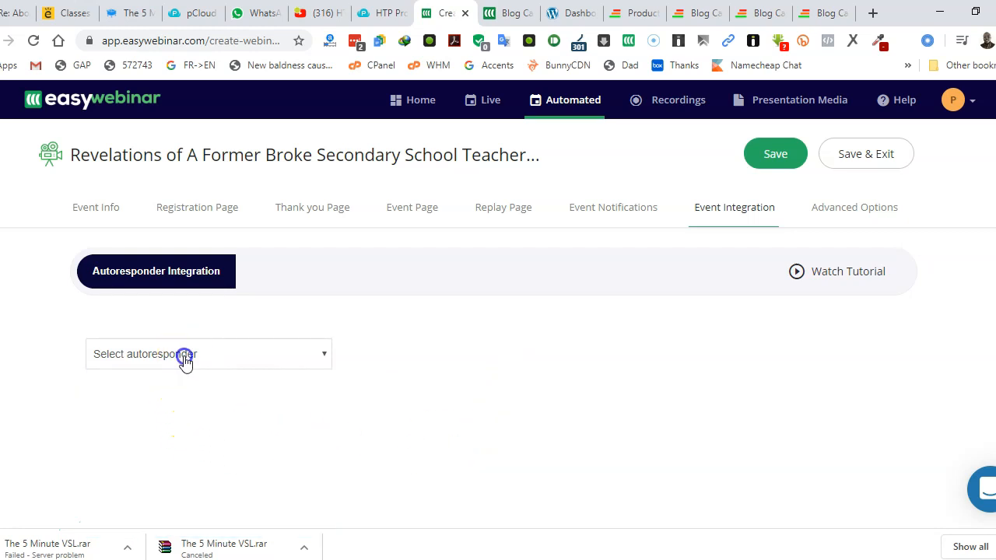
- Choose Custom Code as the autoresponder, examine its HTML code and URL fields, and reset the choice to Select autoresponder
{"action": "left_click", "coordinate": [137, 530]}
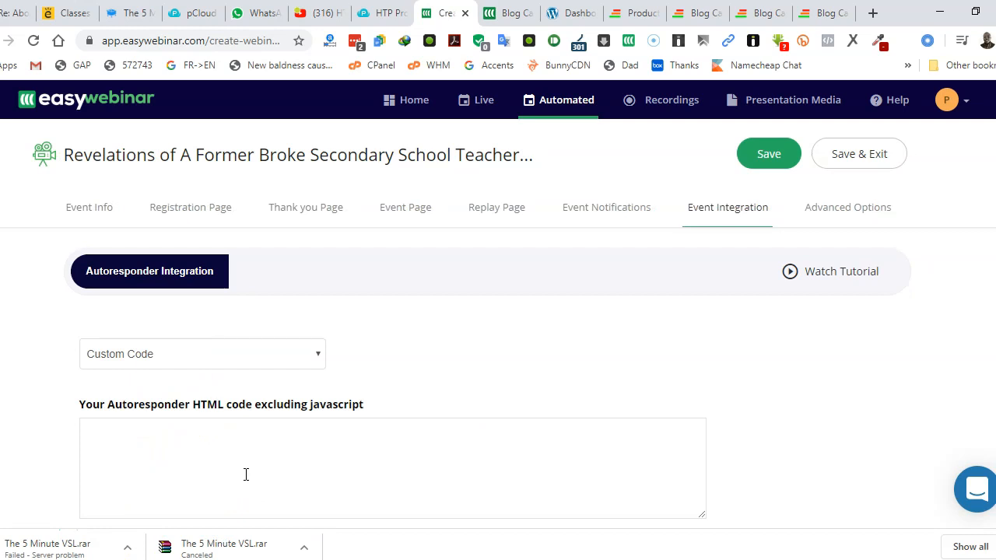
{"action": "scroll", "coordinate": [251, 467], "scroll_direction": "down", "scroll_amount": 3}
{"action": "left_click", "coordinate": [167, 276]}
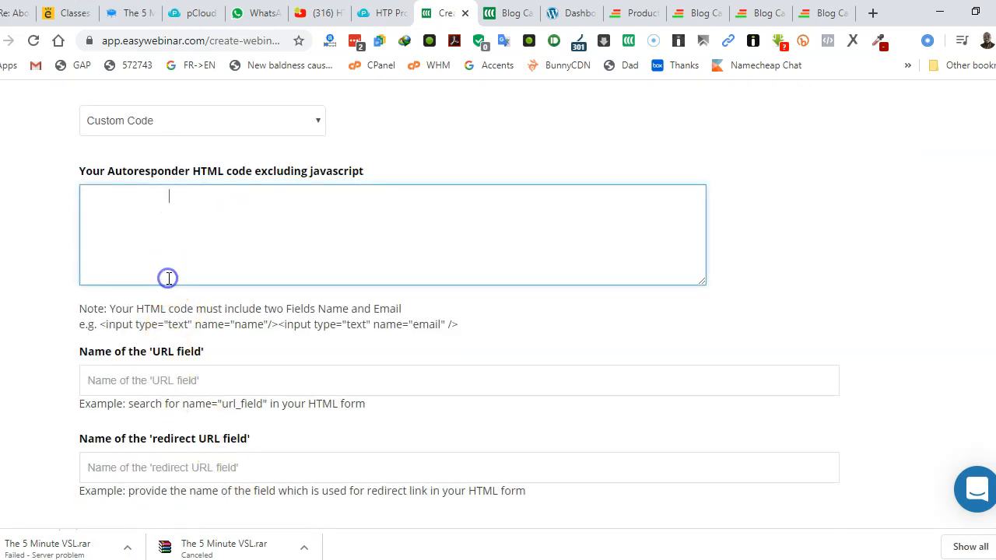
{"action": "scroll", "coordinate": [695, 337], "scroll_direction": "up", "scroll_amount": 3}
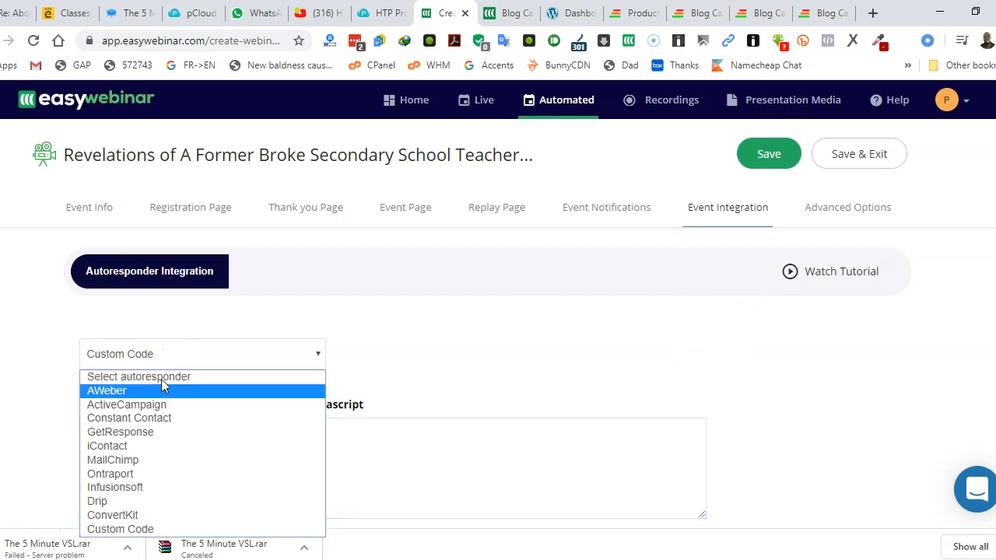
{"action": "left_click", "coordinate": [161, 377]}
- Review the countdown page settings in the advanced options, and save and exit the webinar setup
{"action": "left_click", "coordinate": [836, 208]}
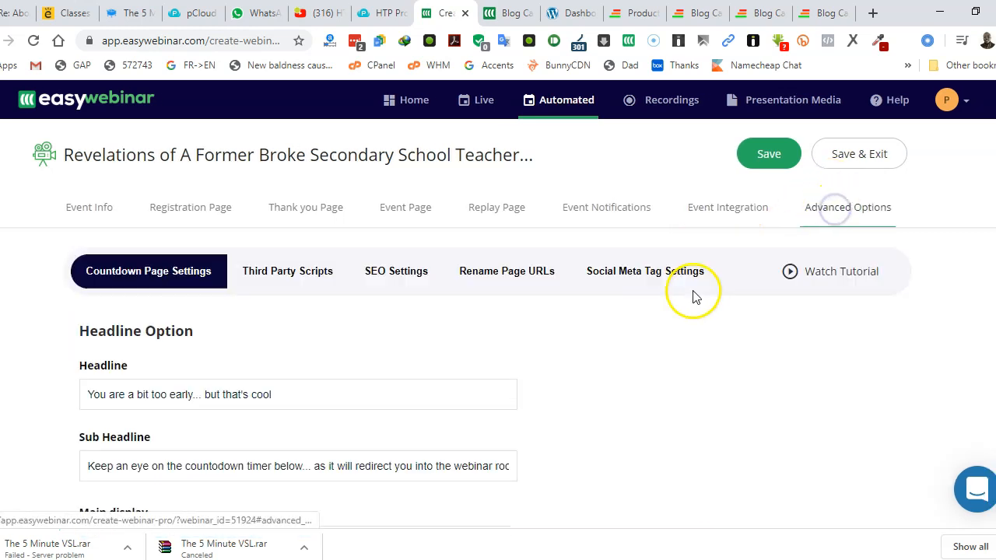
{"action": "scroll", "coordinate": [693, 342], "scroll_direction": "down", "scroll_amount": 7}
{"action": "scroll", "coordinate": [691, 349], "scroll_direction": "up", "scroll_amount": 7}
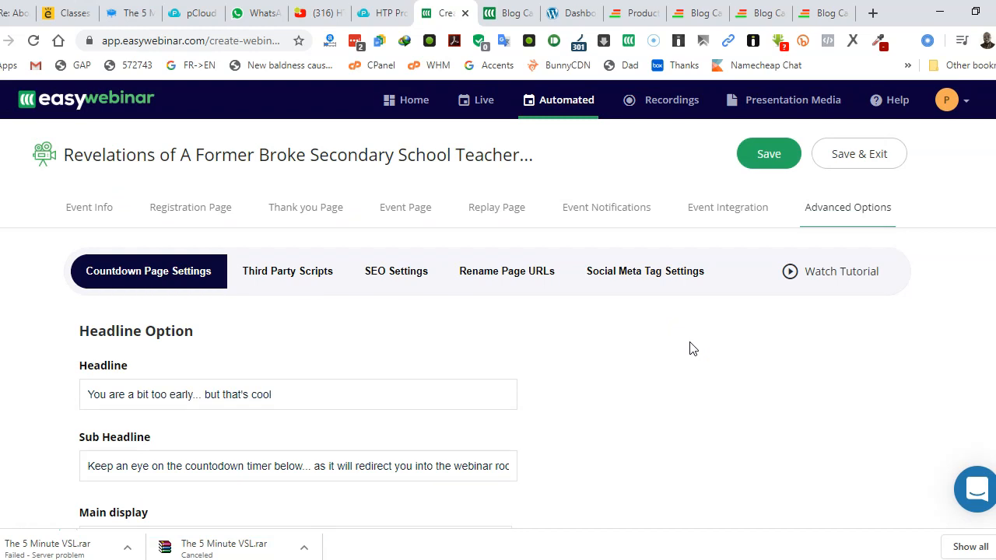
{"action": "left_click", "coordinate": [857, 156]}
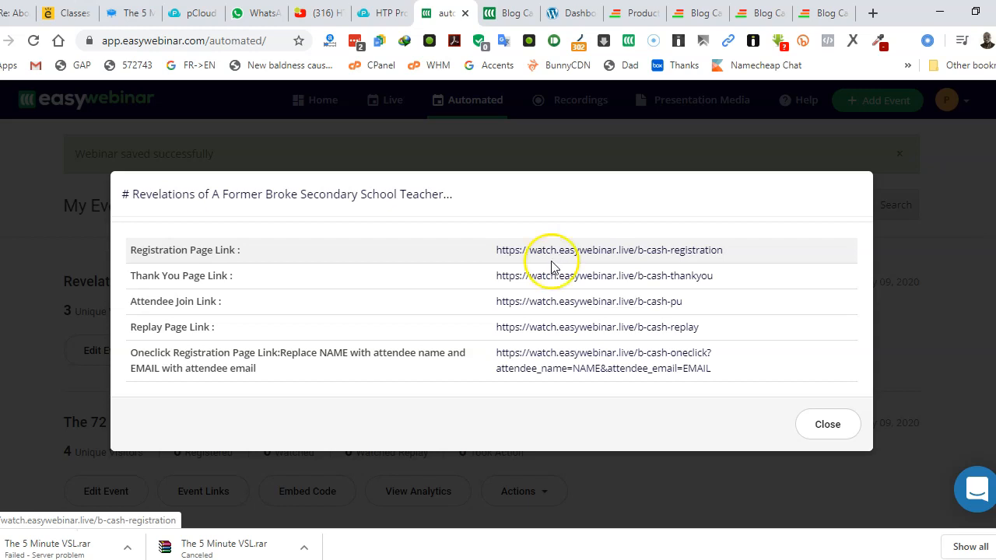
- Open the webinar's registration page from its event links in a new tab and look through the page
{"action": "right_click", "coordinate": [652, 250]}
{"action": "left_click", "coordinate": [665, 258]}
{"action": "left_click", "coordinate": [478, 22]}
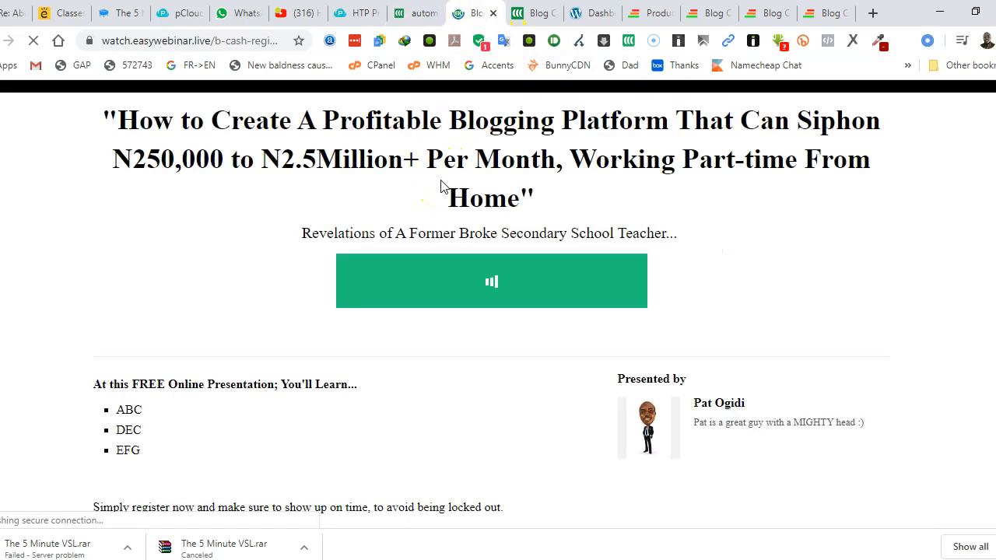
{"action": "scroll", "coordinate": [389, 296], "scroll_direction": "down", "scroll_amount": 6}
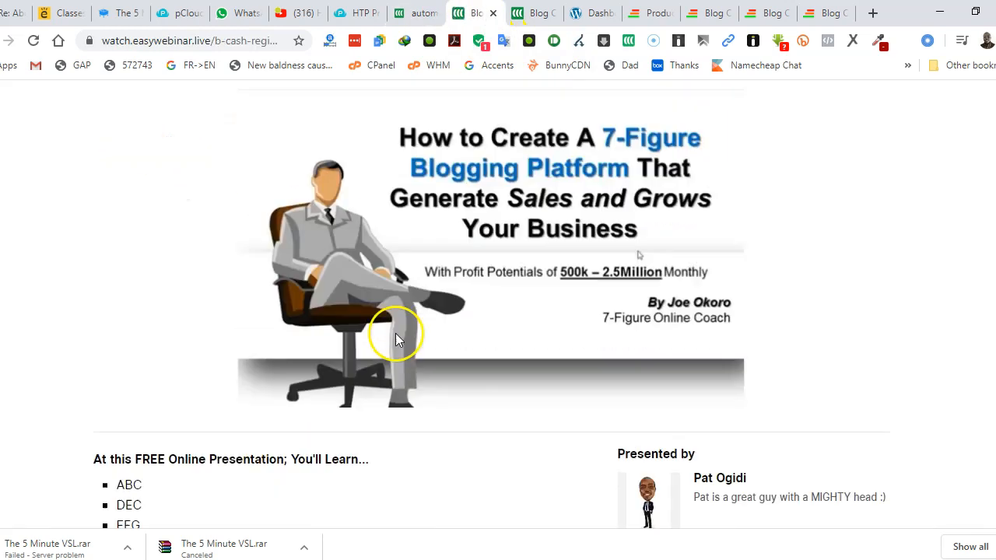
{"action": "scroll", "coordinate": [400, 267], "scroll_direction": "up", "scroll_amount": 5}
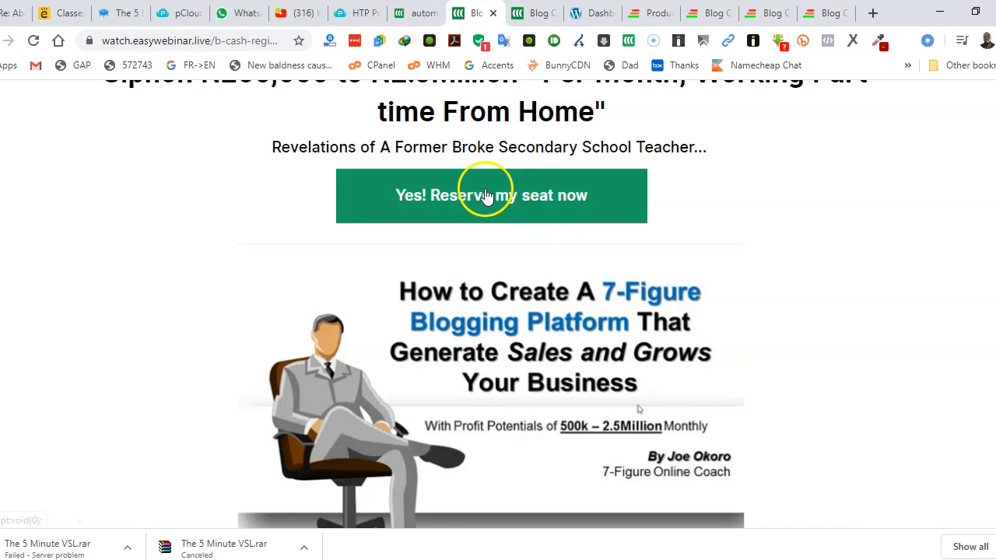
- Reserve a seat, check the session time, and register for the event with the attendee's name and email
{"action": "left_click", "coordinate": [432, 202]}
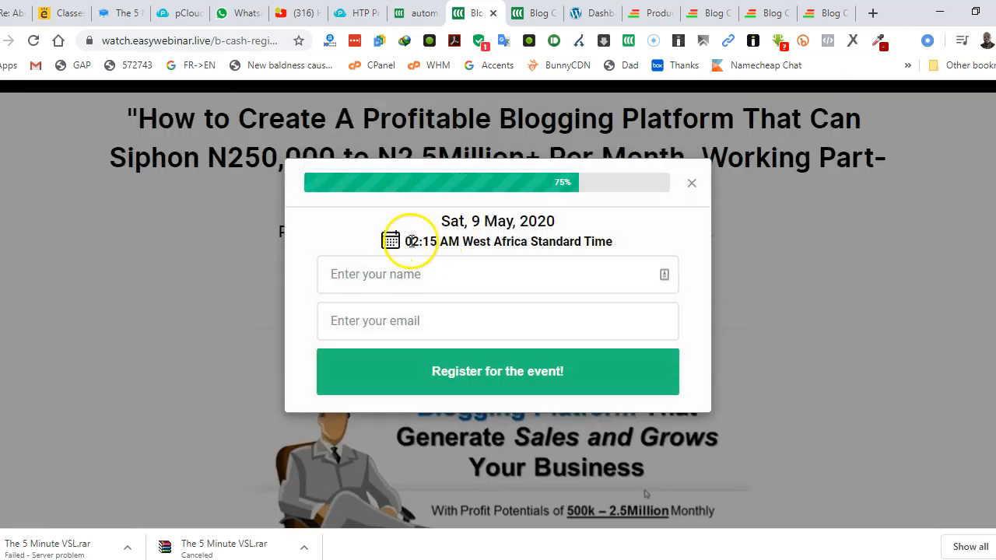
{"action": "left_click_drag", "start_coordinate": [405, 242], "coordinate": [620, 242]}
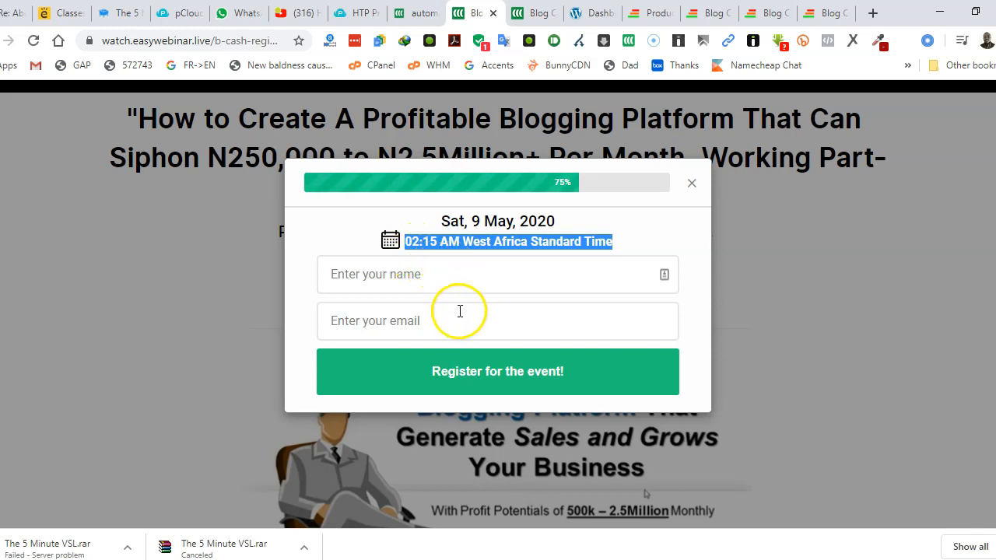
{"action": "left_click", "coordinate": [449, 281]}
{"action": "left_click", "coordinate": [431, 315]}
{"action": "left_click", "coordinate": [432, 366]}
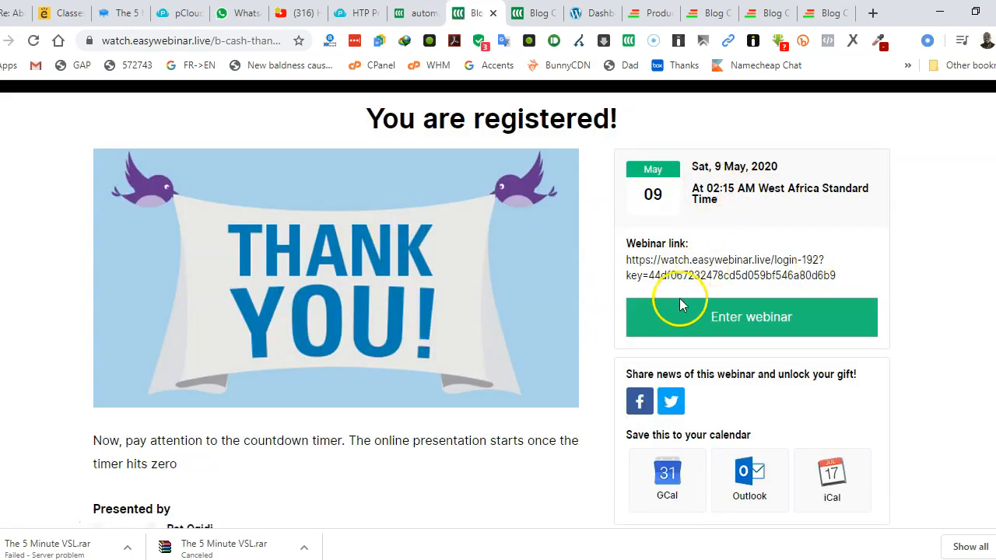
- Enter the webinar from the thank-you page, check the countdown page, and close it
{"action": "left_click", "coordinate": [671, 326]}
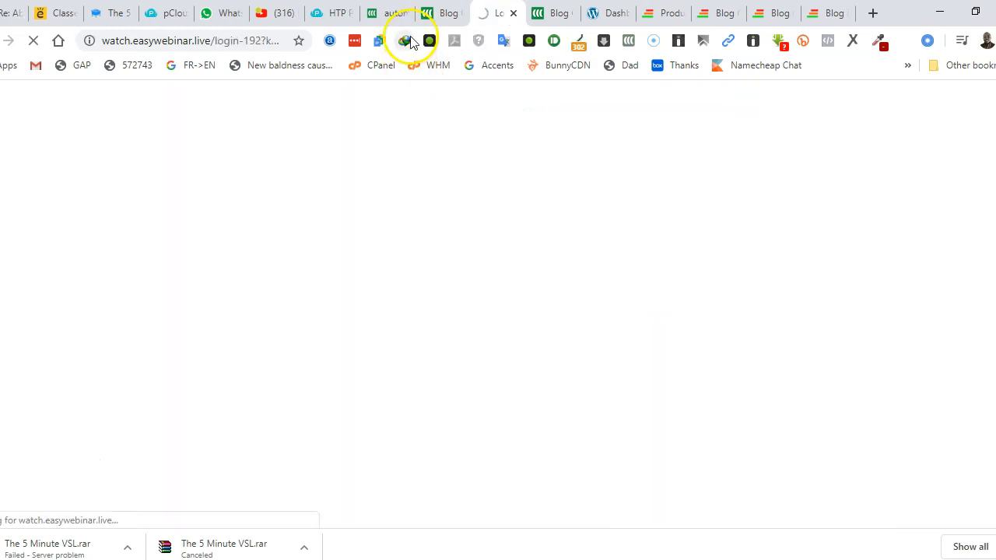
{"action": "left_click_drag", "start_coordinate": [494, 207], "coordinate": [707, 201]}
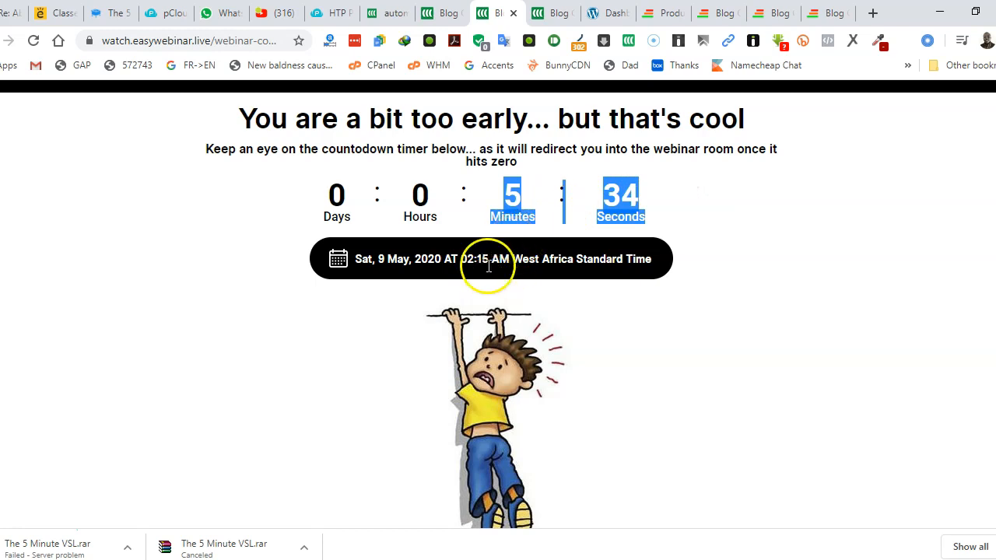
{"action": "left_click", "coordinate": [513, 13]}
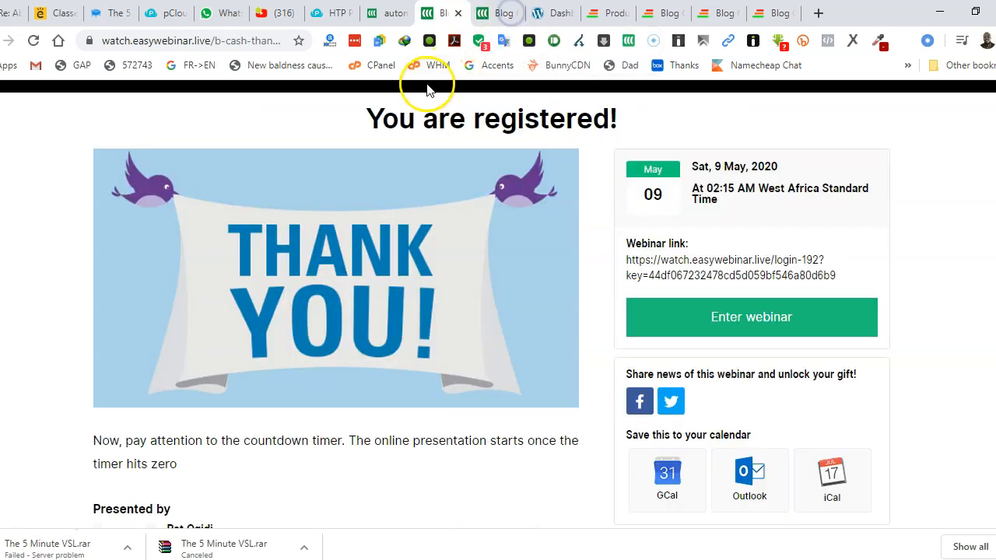
- Switch to the already open live event page, turn on the video's sound, and look over the whole page
{"action": "left_click", "coordinate": [521, 15]}
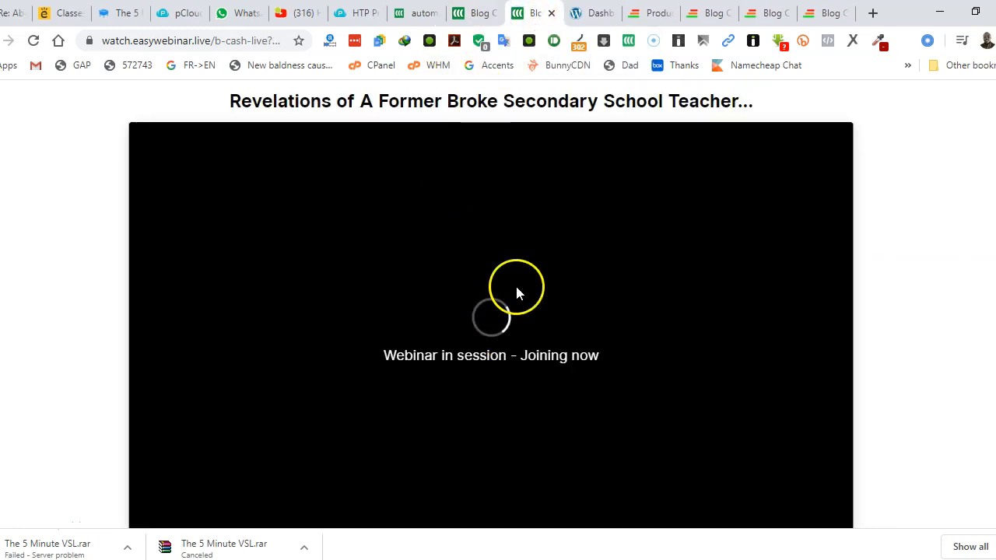
{"action": "scroll", "coordinate": [471, 315], "scroll_direction": "down", "scroll_amount": 1}
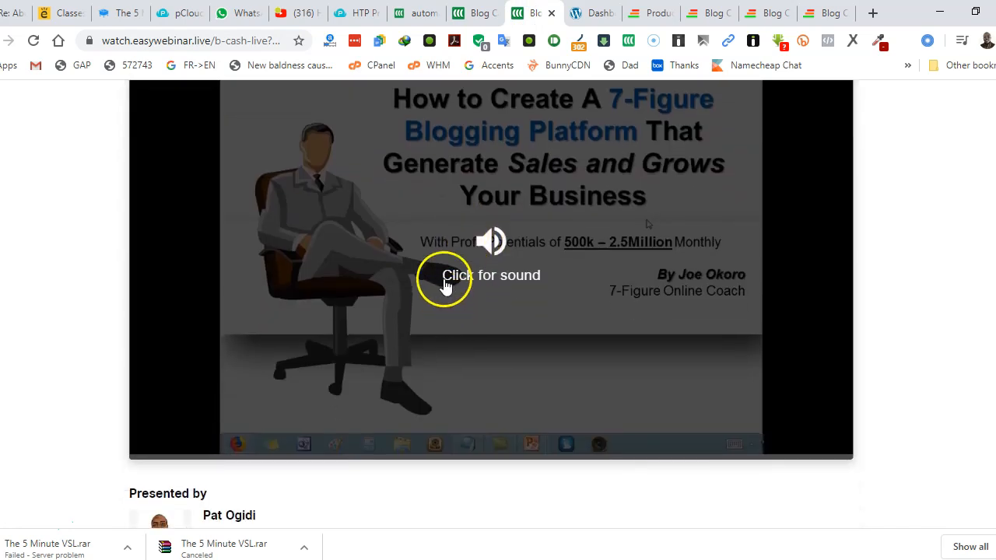
{"action": "left_click", "coordinate": [494, 272]}
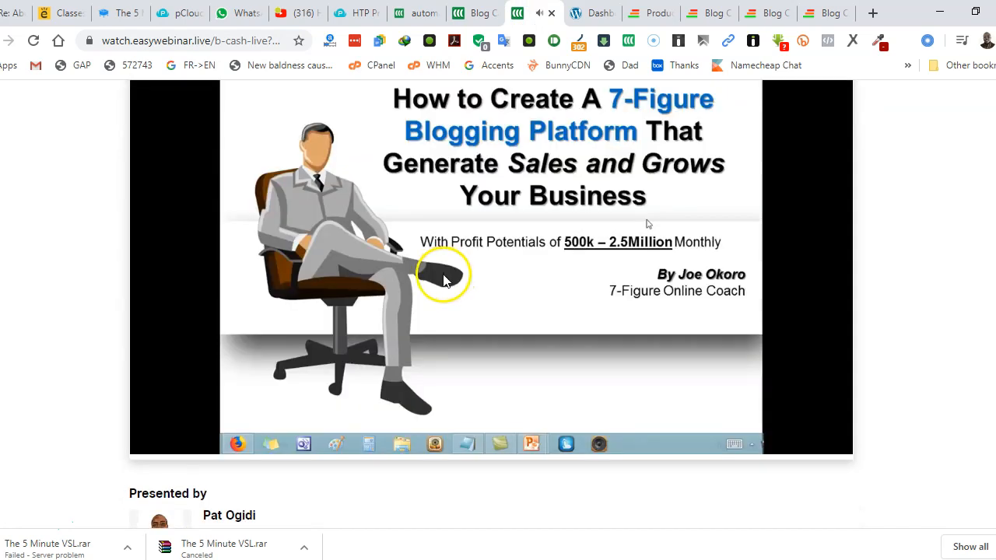
{"action": "scroll", "coordinate": [479, 304], "scroll_direction": "up", "scroll_amount": 1}
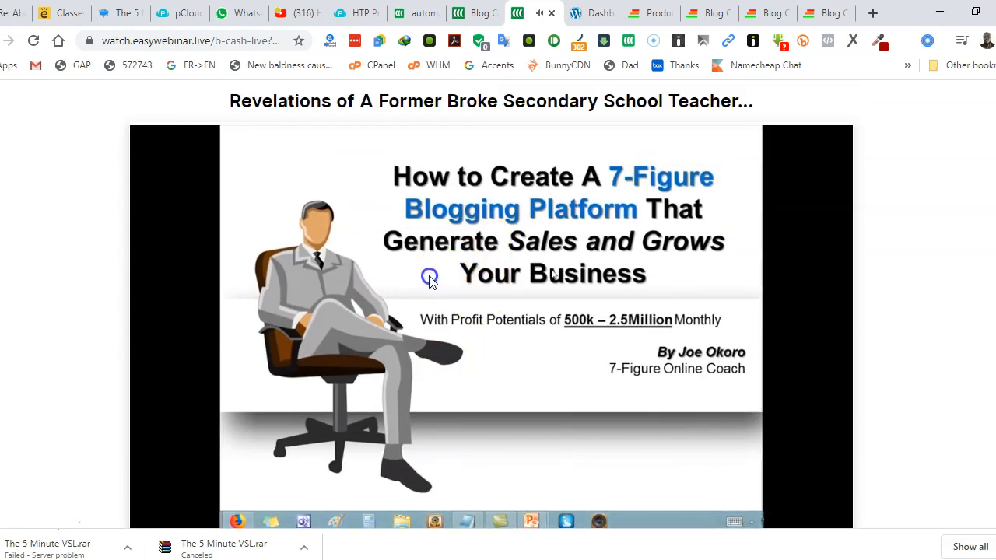
{"action": "scroll", "coordinate": [432, 268], "scroll_direction": "down", "scroll_amount": 2}
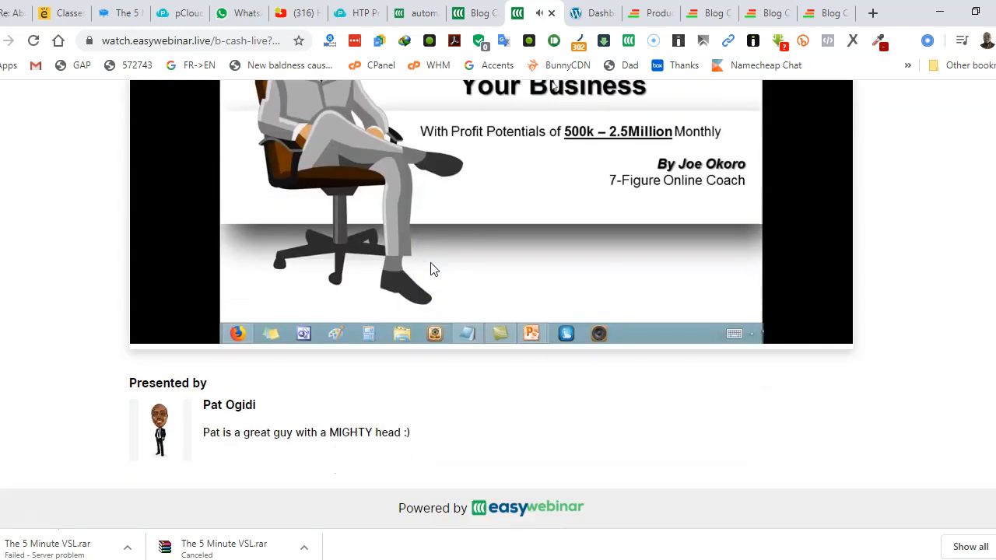
{"action": "scroll", "coordinate": [450, 249], "scroll_direction": "up", "scroll_amount": 2}
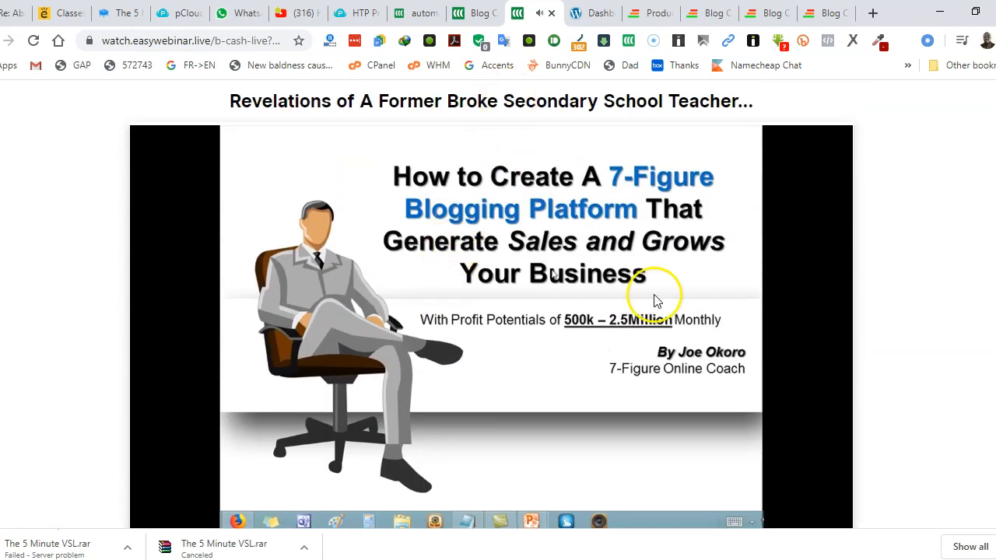
{"action": "scroll", "coordinate": [614, 340], "scroll_direction": "down", "scroll_amount": 1}
{"action": "scroll", "coordinate": [545, 335], "scroll_direction": "down", "scroll_amount": 1}
{"action": "scroll", "coordinate": [912, 138], "scroll_direction": "up", "scroll_amount": 2}
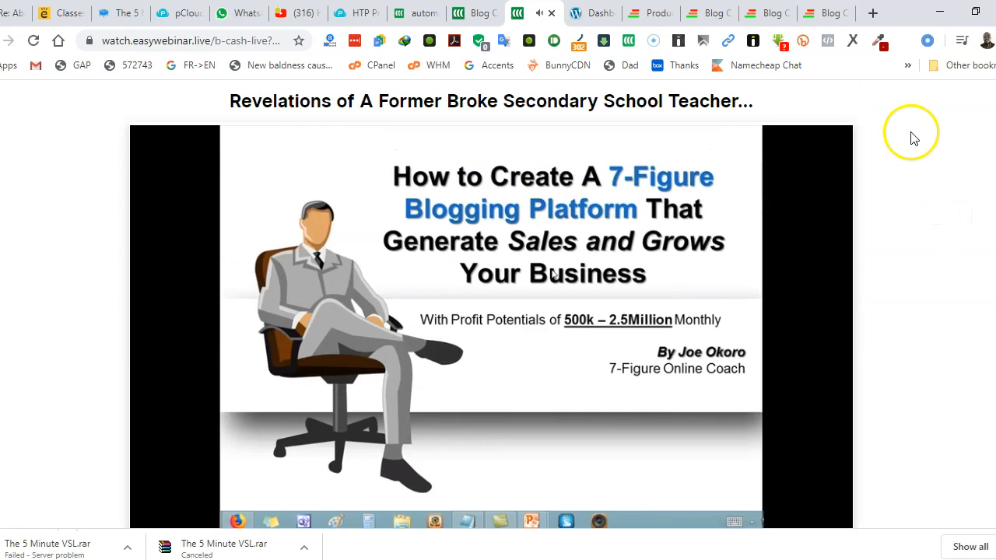
- Close the live event page and the registration thank-you page
{"action": "left_click", "coordinate": [552, 13]}
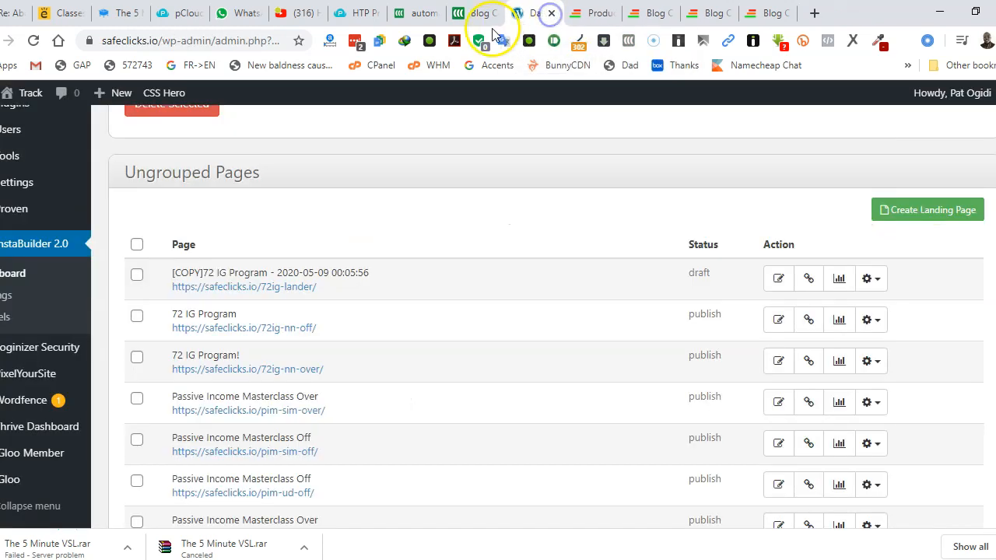
{"action": "left_click", "coordinate": [472, 16]}
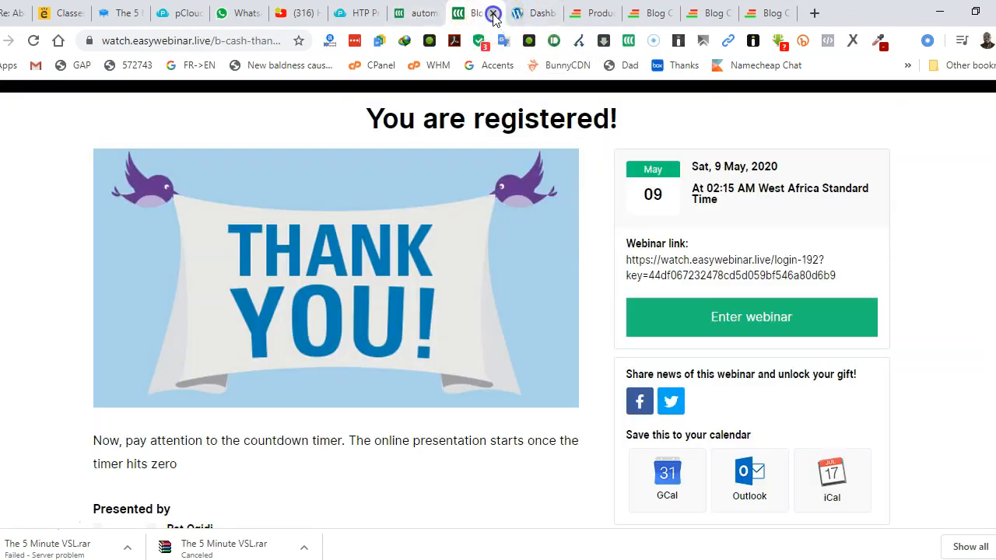
{"action": "left_click", "coordinate": [493, 14]}
- Open the replay page from the event links, turn on sound, and skip to about 1:14:00 to examine the offer
{"action": "left_click", "coordinate": [638, 326]}
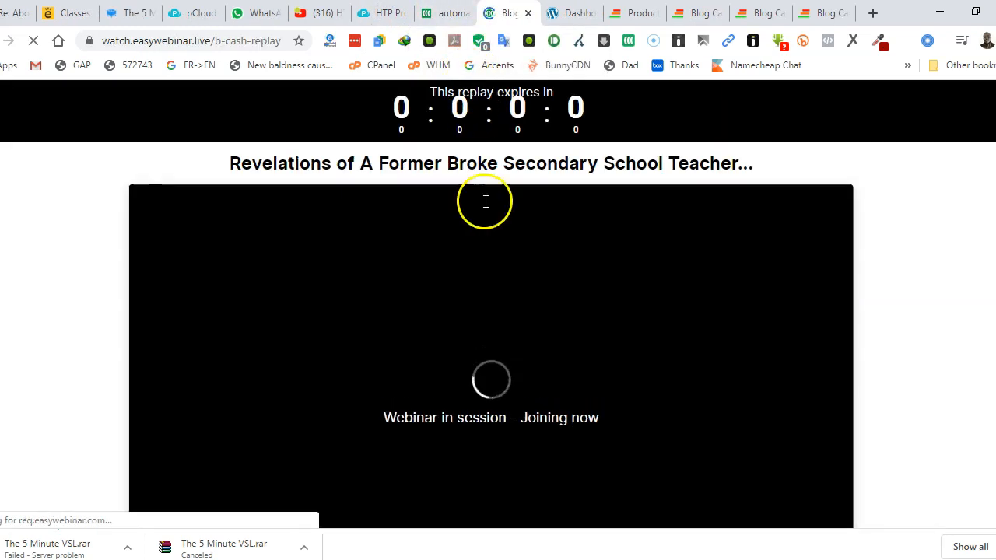
{"action": "scroll", "coordinate": [456, 363], "scroll_direction": "down", "scroll_amount": 1}
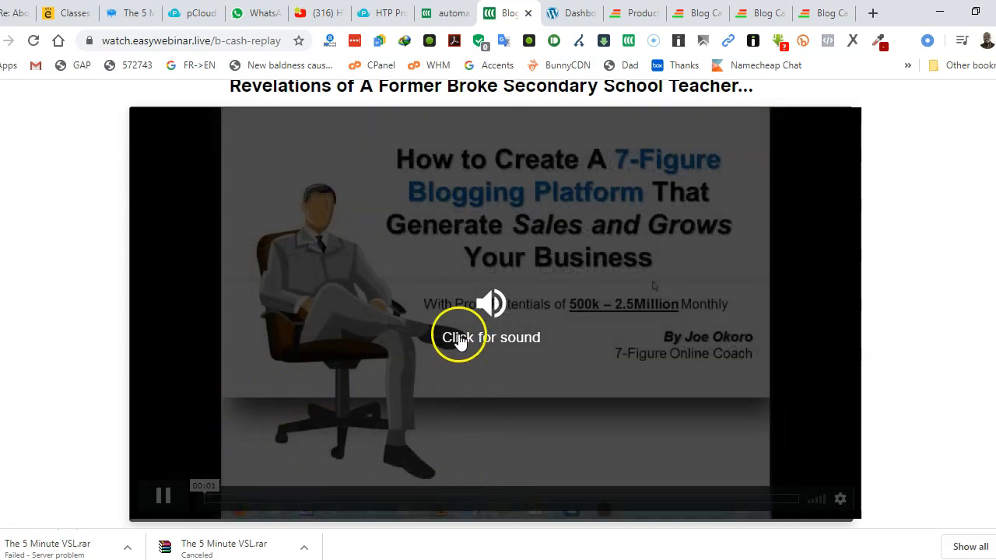
{"action": "left_click", "coordinate": [459, 341]}
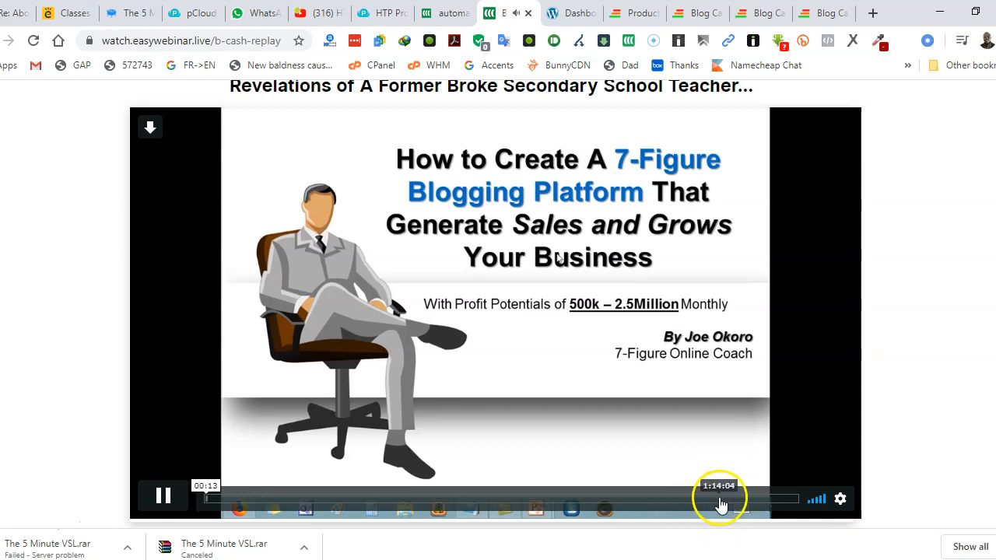
{"action": "scroll", "coordinate": [682, 436], "scroll_direction": "up", "scroll_amount": 1}
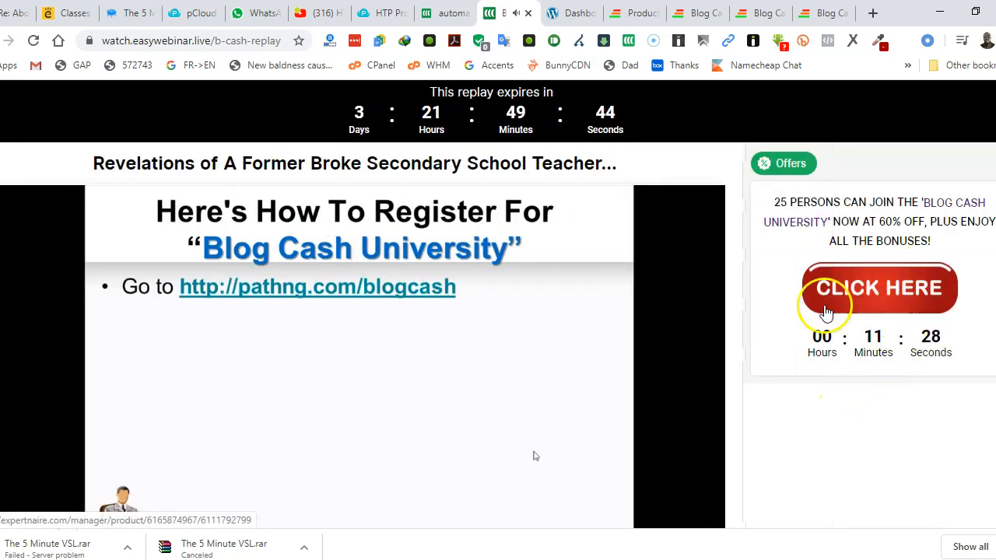
{"action": "scroll", "coordinate": [696, 415], "scroll_direction": "down", "scroll_amount": 3}
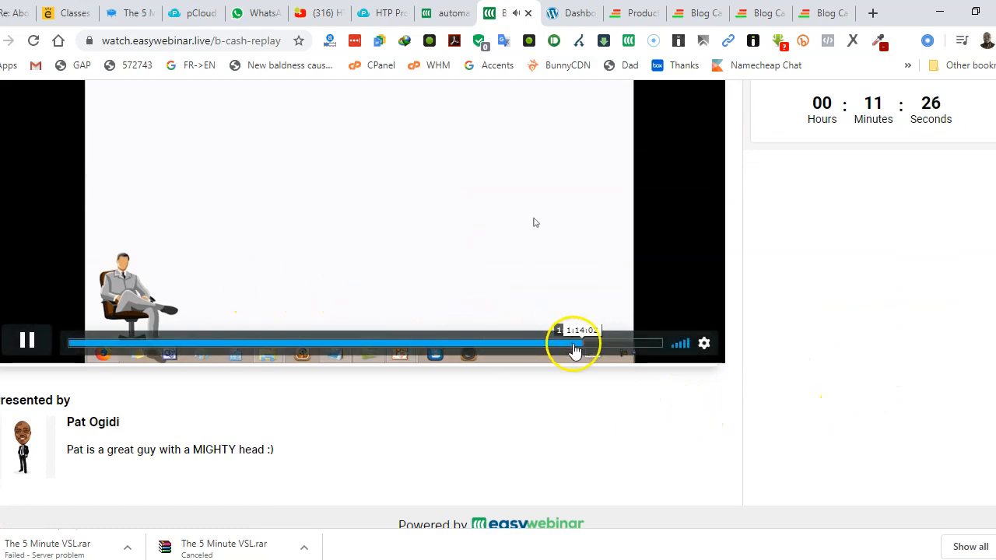
{"action": "scroll", "coordinate": [514, 229], "scroll_direction": "up", "scroll_amount": 2}
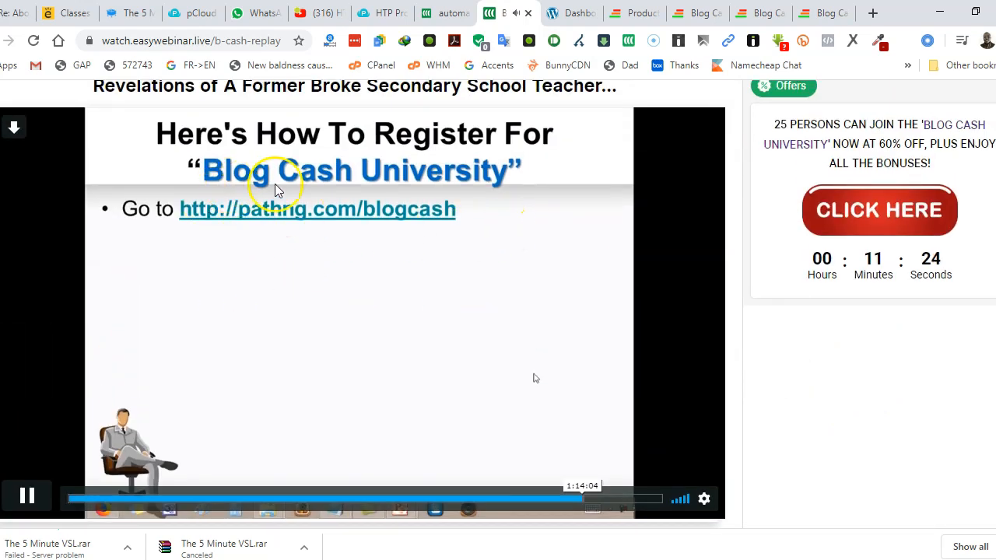
{"action": "scroll", "coordinate": [525, 240], "scroll_direction": "up", "scroll_amount": 1}
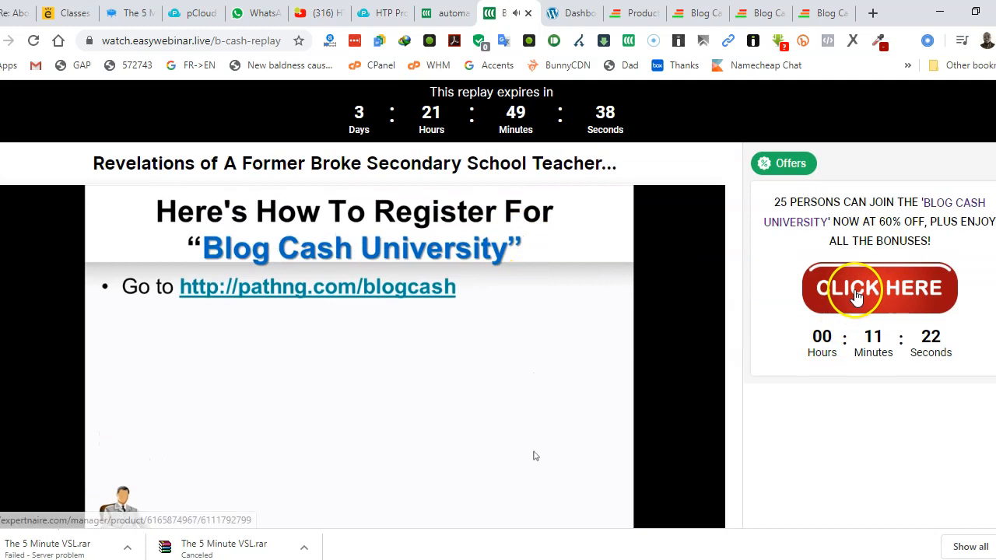
- Follow the replay offer to its sales page, look through it, and close both pages to return to the event links
{"action": "left_click", "coordinate": [856, 296]}
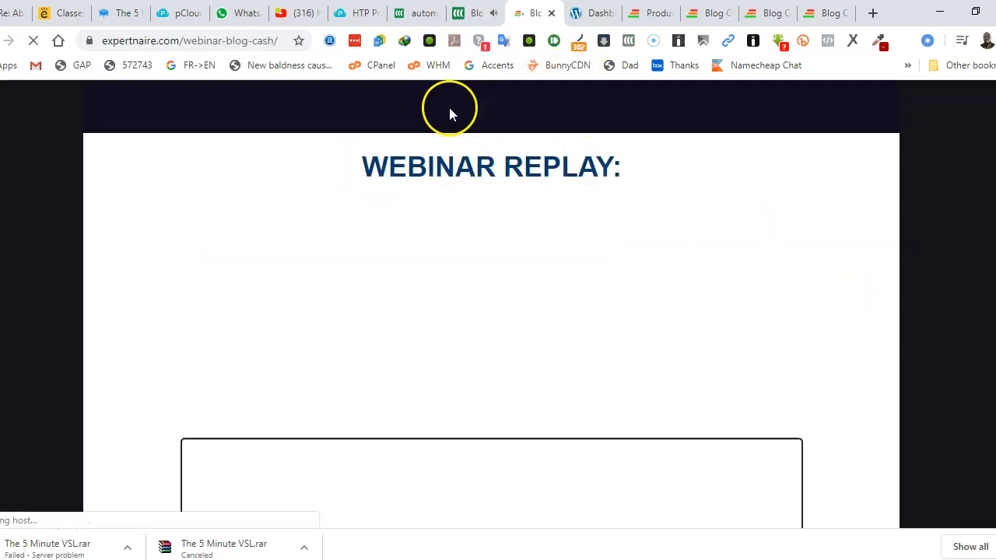
{"action": "scroll", "coordinate": [542, 259], "scroll_direction": "down", "scroll_amount": 5}
{"action": "scroll", "coordinate": [463, 239], "scroll_direction": "down", "scroll_amount": 3}
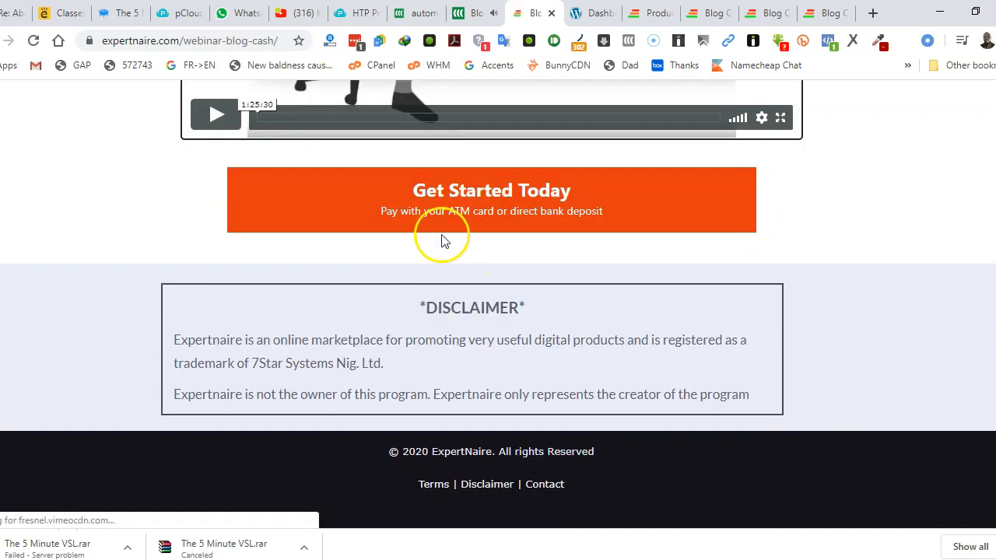
{"action": "left_click", "coordinate": [549, 13]}
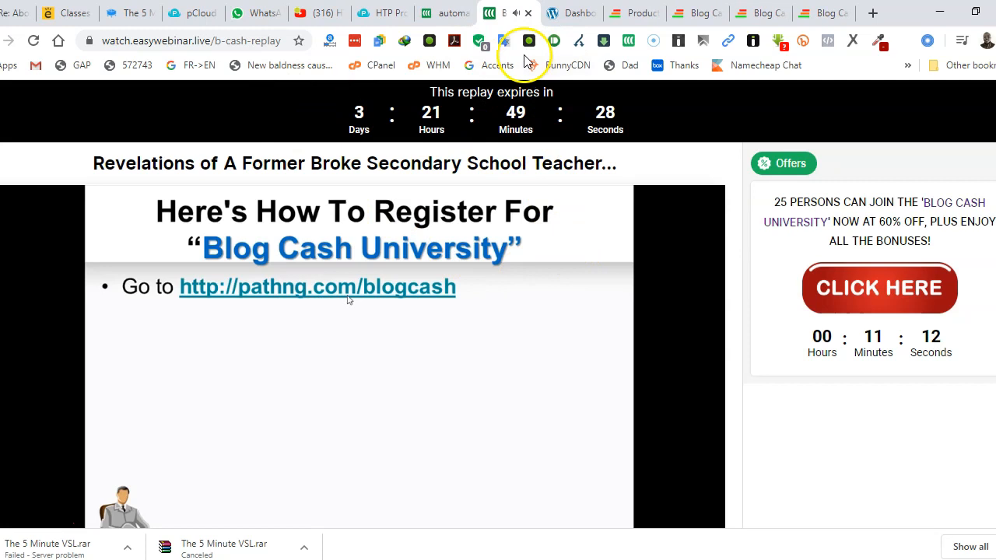
{"action": "left_click", "coordinate": [529, 14]}
{"action": "left_click", "coordinate": [448, 21]}
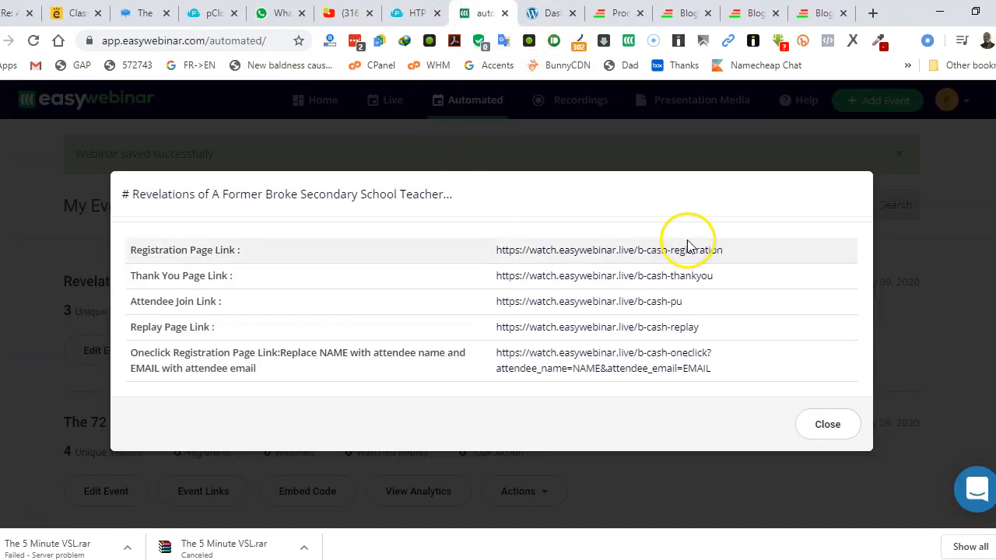